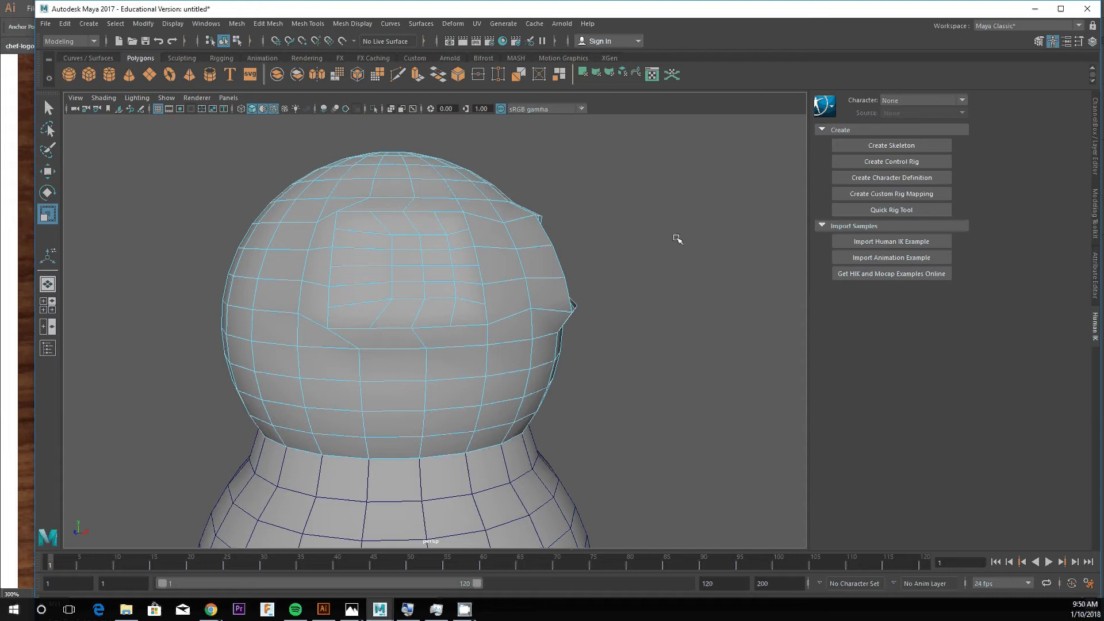
- Review the viewport's shading mode options, including Wireframe, Smooth Shade and Flat Shade
{"action": "mouse_move", "coordinate": [634, 266]}
{"action": "left_mouse_down", "text": "alt"}
{"action": "mouse_move", "coordinate": [601, 267]}
{"action": "mouse_move", "coordinate": [657, 242]}
{"action": "mouse_move", "coordinate": [617, 263]}
{"action": "mouse_move", "coordinate": [591, 255]}
{"action": "left_mouse_up", "text": "alt"}
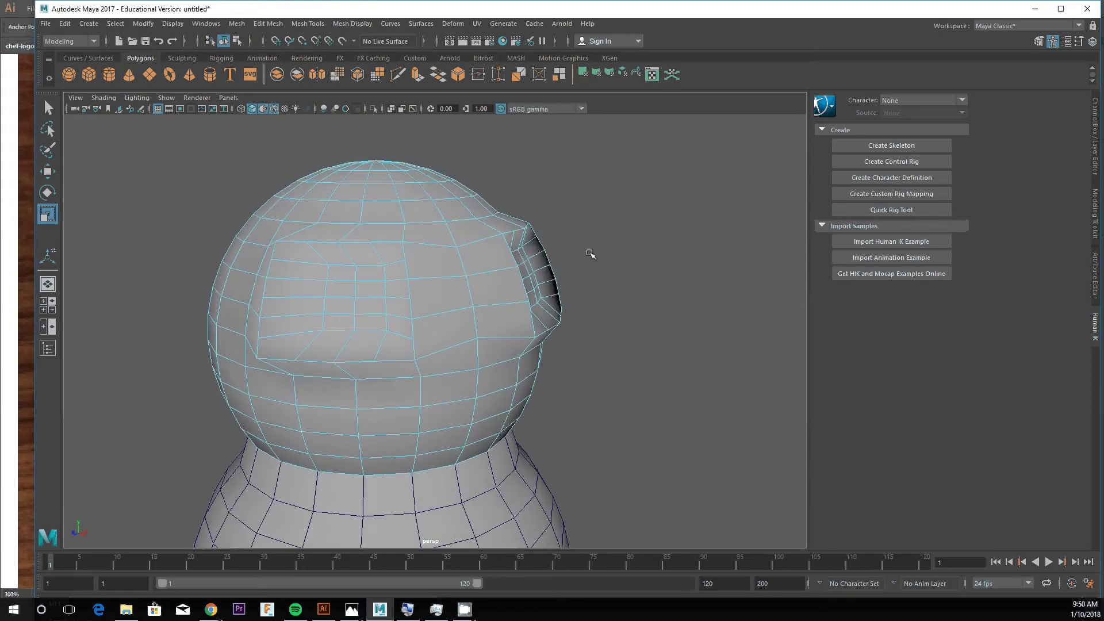
{"action": "left_click", "coordinate": [104, 98]}
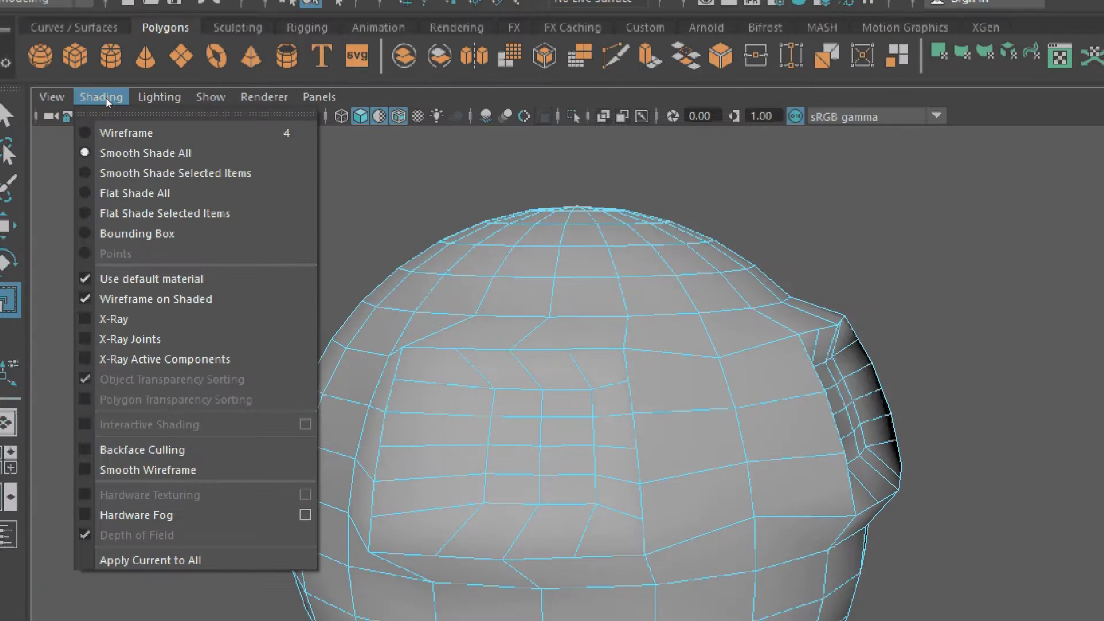
{"action": "mouse_move", "coordinate": [84, 95]}
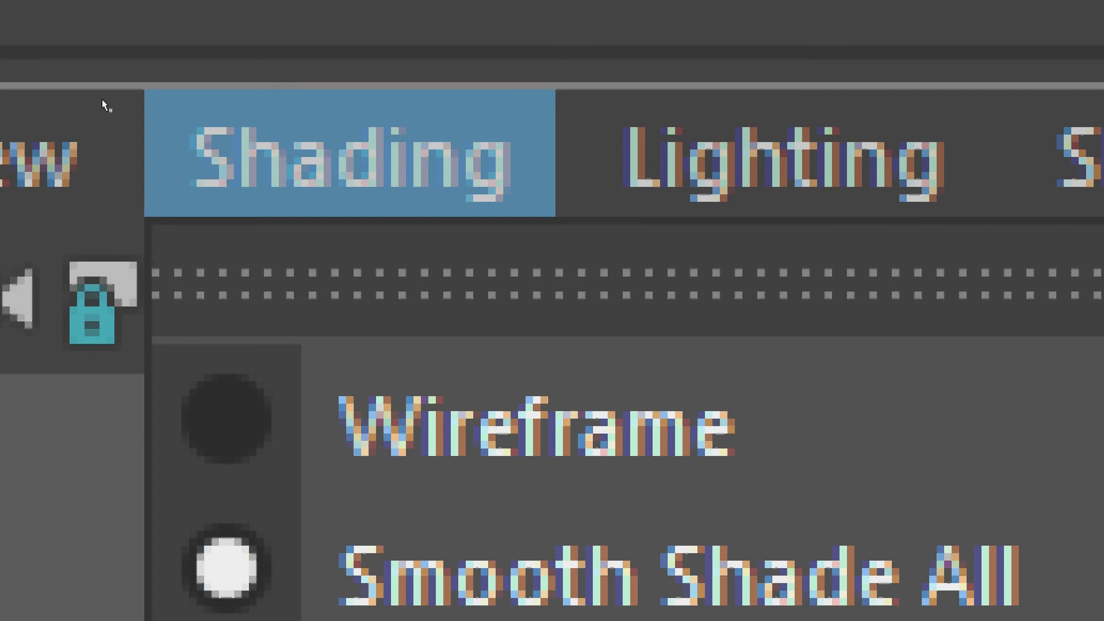
{"action": "key", "text": "Down"}
{"action": "key", "text": "Down"}
{"action": "key", "text": "Down"}
{"action": "key", "text": "Down"}
{"action": "key", "text": "Down"}
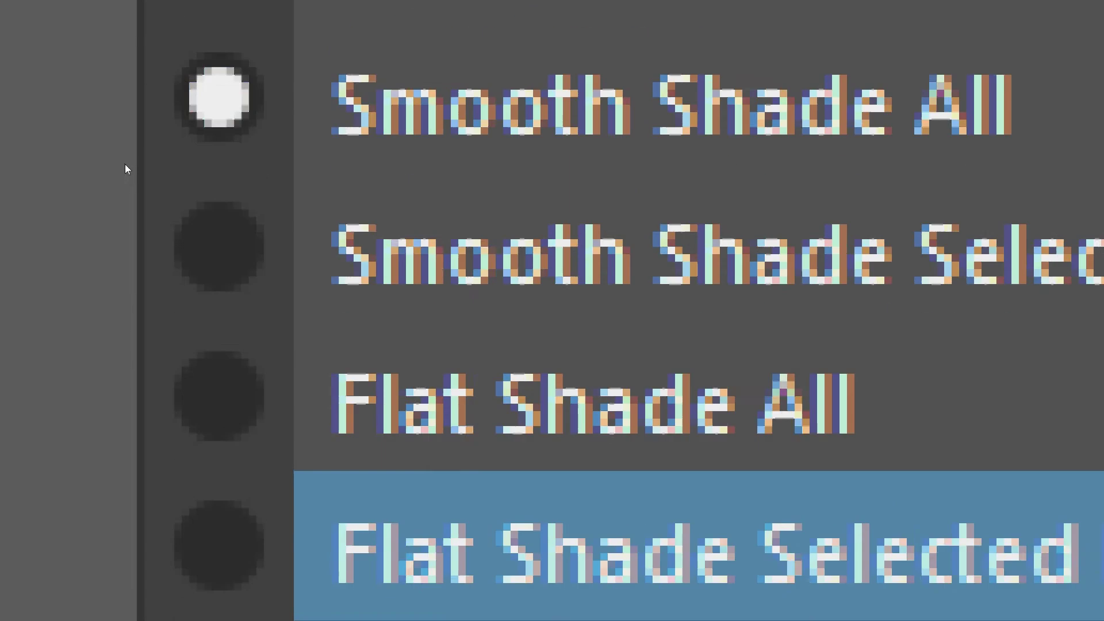
{"action": "key", "text": "Down"}
{"action": "key", "text": "Down"}
{"action": "key", "text": "Up"}
{"action": "key", "text": "Up"}
{"action": "key", "text": "Up"}
{"action": "key", "text": "Up"}
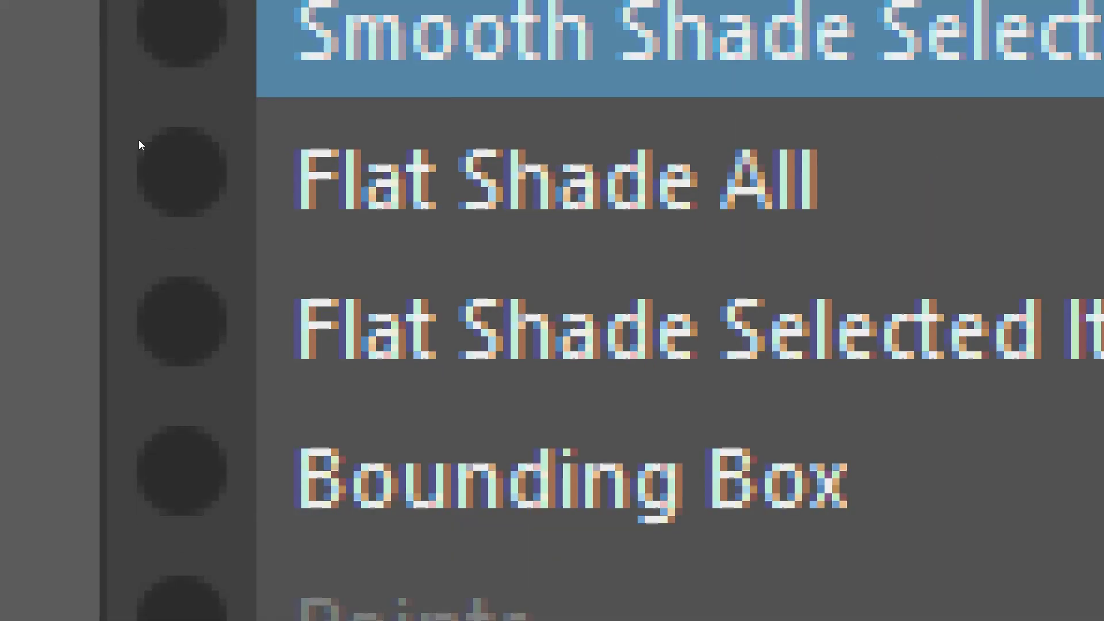
{"action": "key", "text": "Up"}
{"action": "key", "text": "Up"}
{"action": "key", "text": "Right"}
{"action": "key", "text": "Left"}
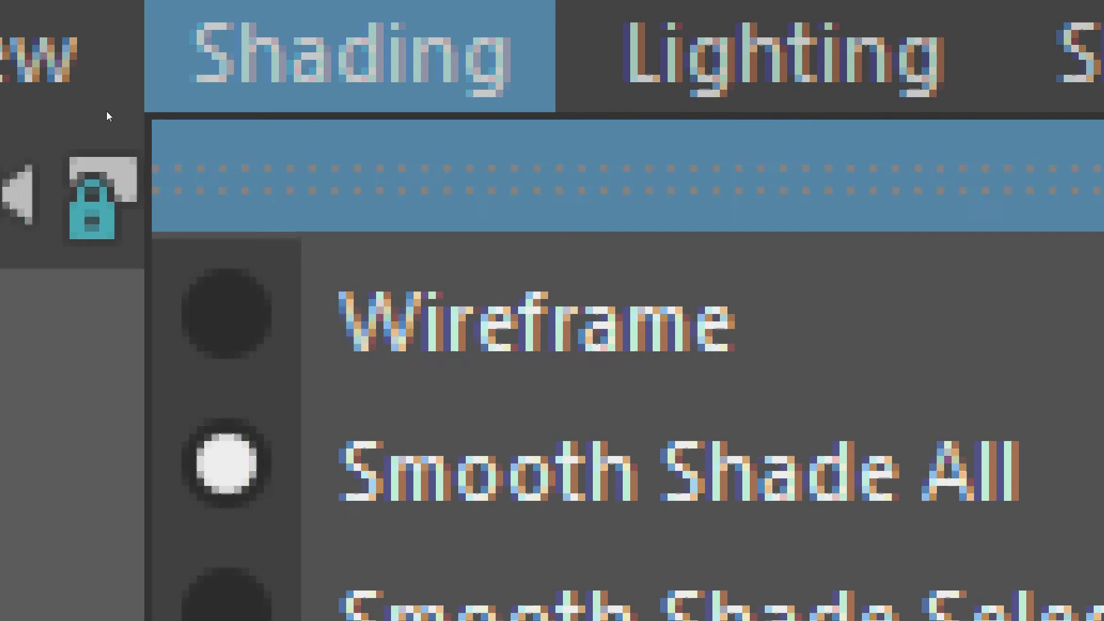
{"action": "key", "text": "Down"}
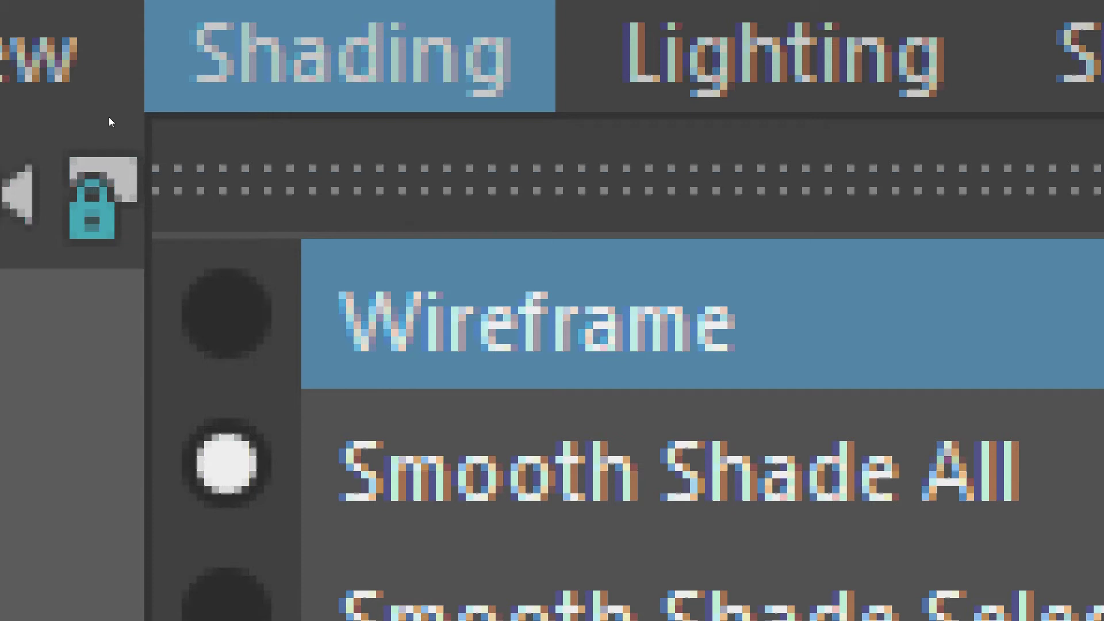
{"action": "key", "text": "Escape"}
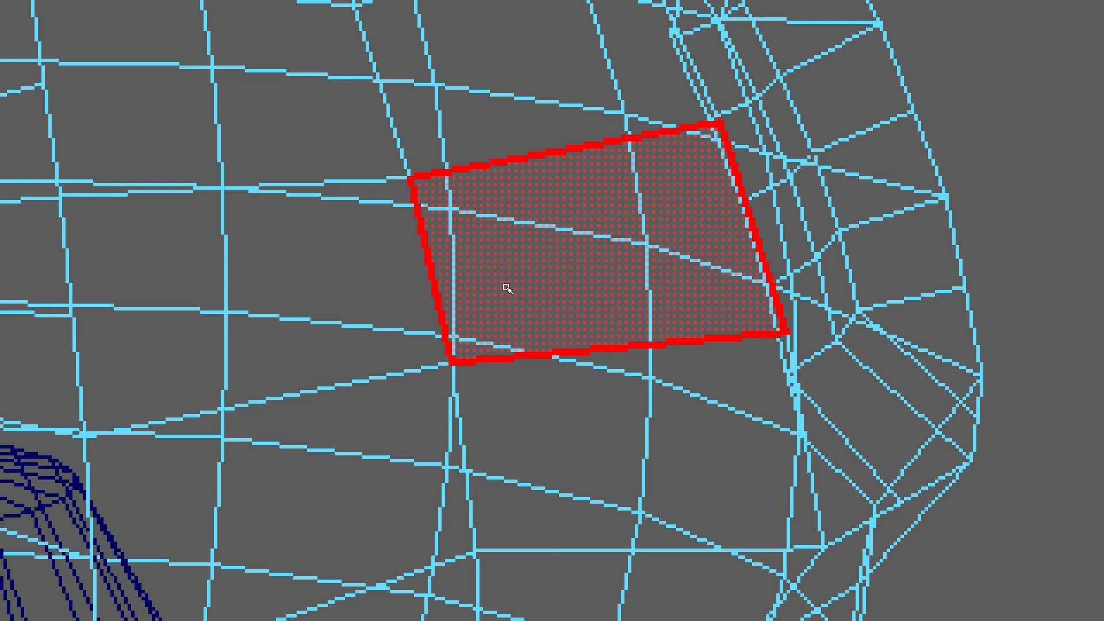
- Leave component selection and select the snowman's middle sphere as a whole object in the wireframe view
{"action": "mouse_move", "coordinate": [505, 286]}
{"action": "right_mouse_down"}
{"action": "mouse_move", "coordinate": [506, 248]}
{"action": "mouse_move", "coordinate": [507, 279]}
{"action": "right_mouse_up"}
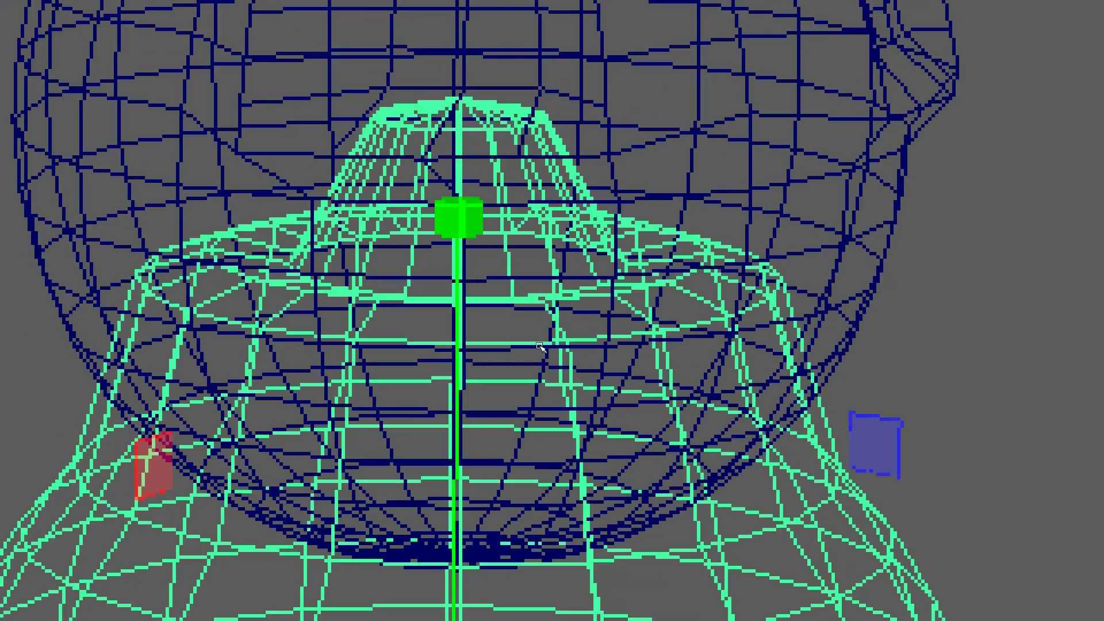
{"action": "right_click_drag", "start_coordinate": [508, 316], "coordinate": [527, 271], "text": "alt"}
{"action": "left_click_drag", "start_coordinate": [527, 272], "coordinate": [500, 290], "text": "alt"}
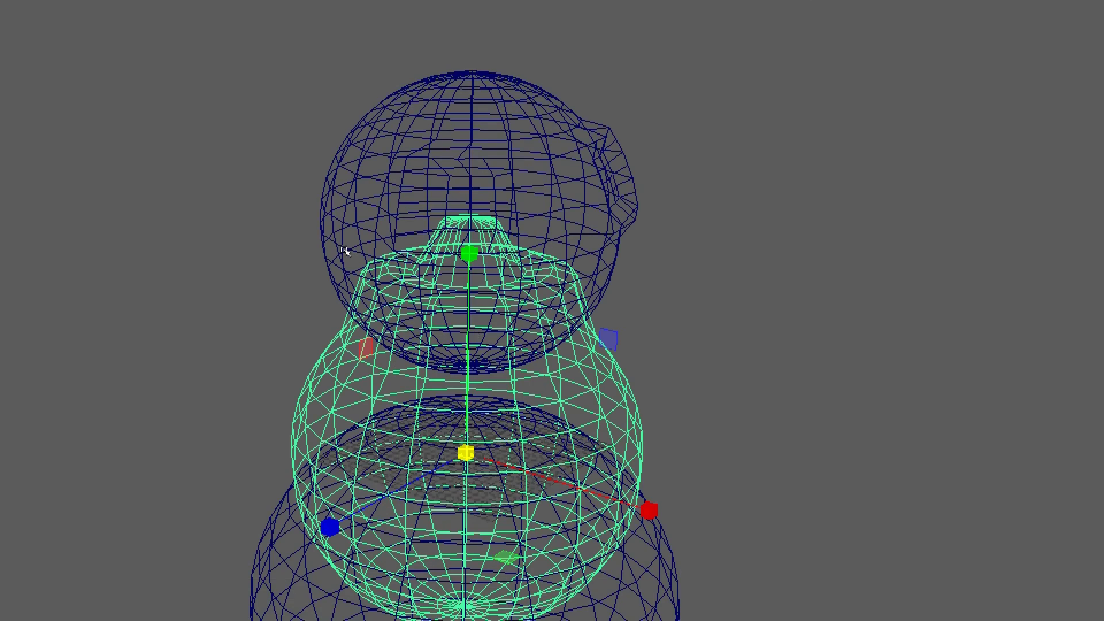
- Preview the middle sphere smoothed and unsmoothed, and compare wireframe with shaded display, ending in shaded display
{"action": "key", "text": "3"}
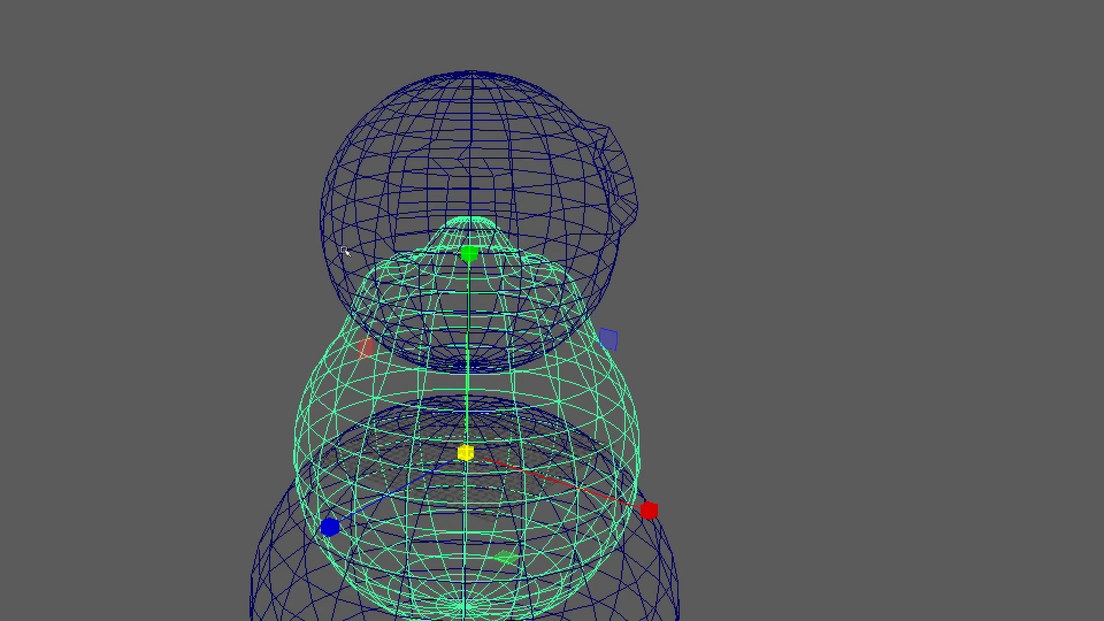
{"action": "key", "text": "1"}
{"action": "key", "text": "5"}
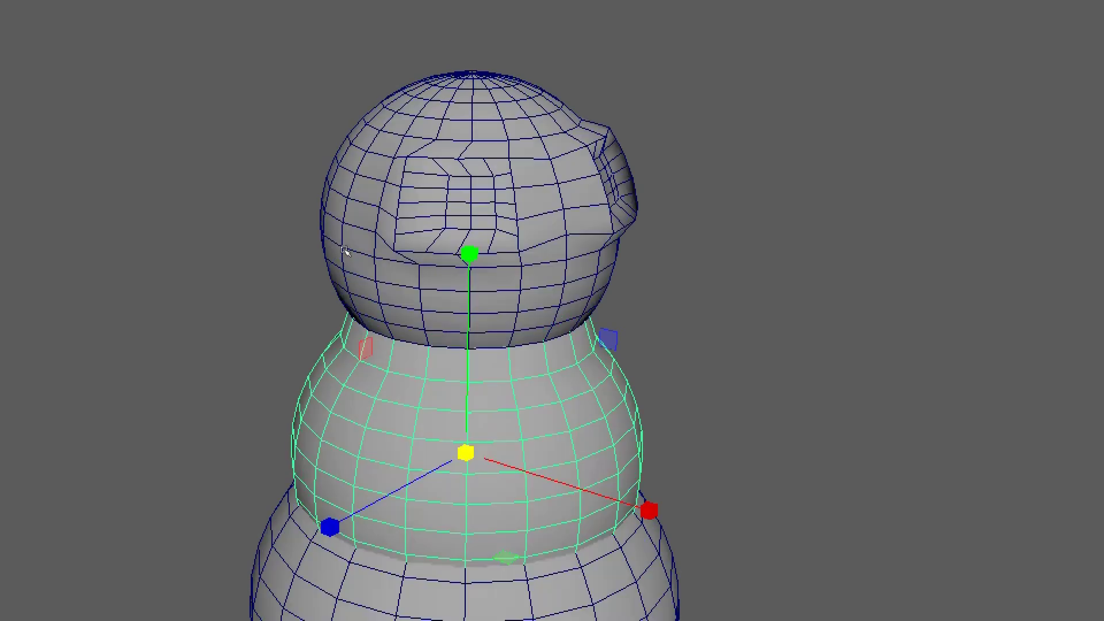
{"action": "key", "text": "4"}
{"action": "key", "text": "5"}
{"action": "key", "text": "4"}
{"action": "key", "text": "5"}
{"action": "key", "text": "4"}
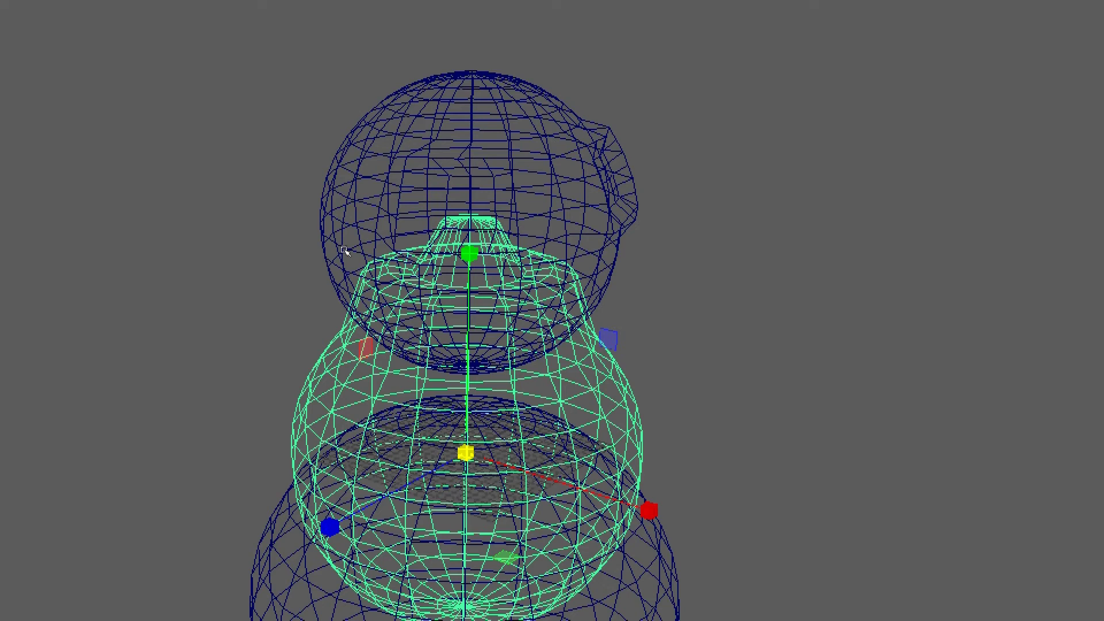
{"action": "key", "text": "5"}
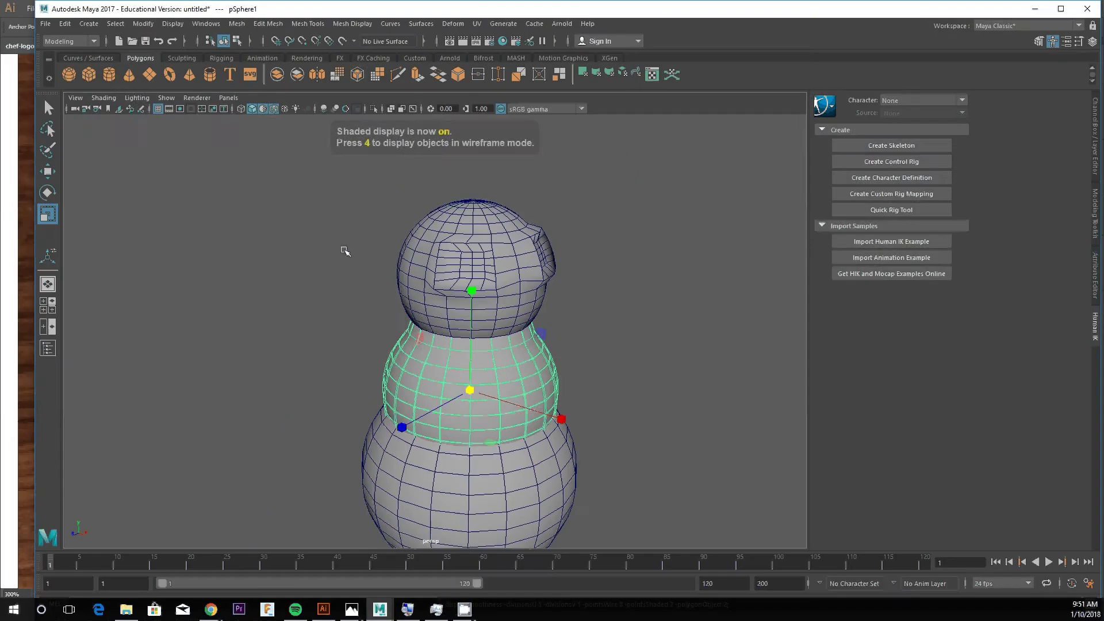
- Look over the viewport's shading modes down to Flat Shade All without changing any, and deselect the middle sphere
{"action": "left_click", "coordinate": [96, 98]}
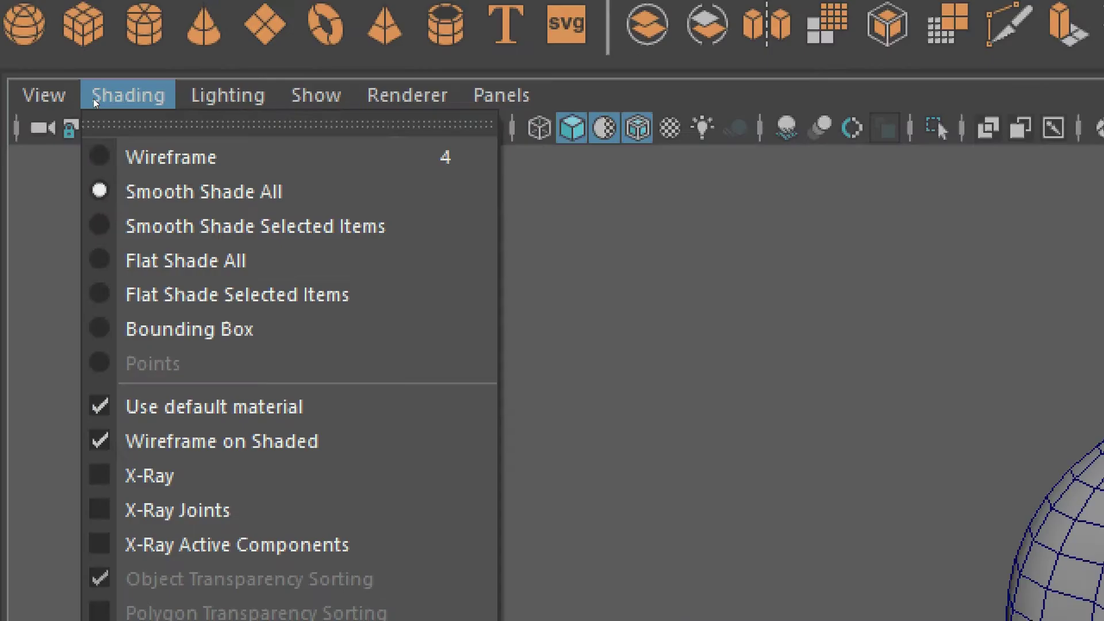
{"action": "key", "text": "Down"}
{"action": "key", "text": "Up"}
{"action": "key", "text": "Down"}
{"action": "key", "text": "Down"}
{"action": "key", "text": "Down"}
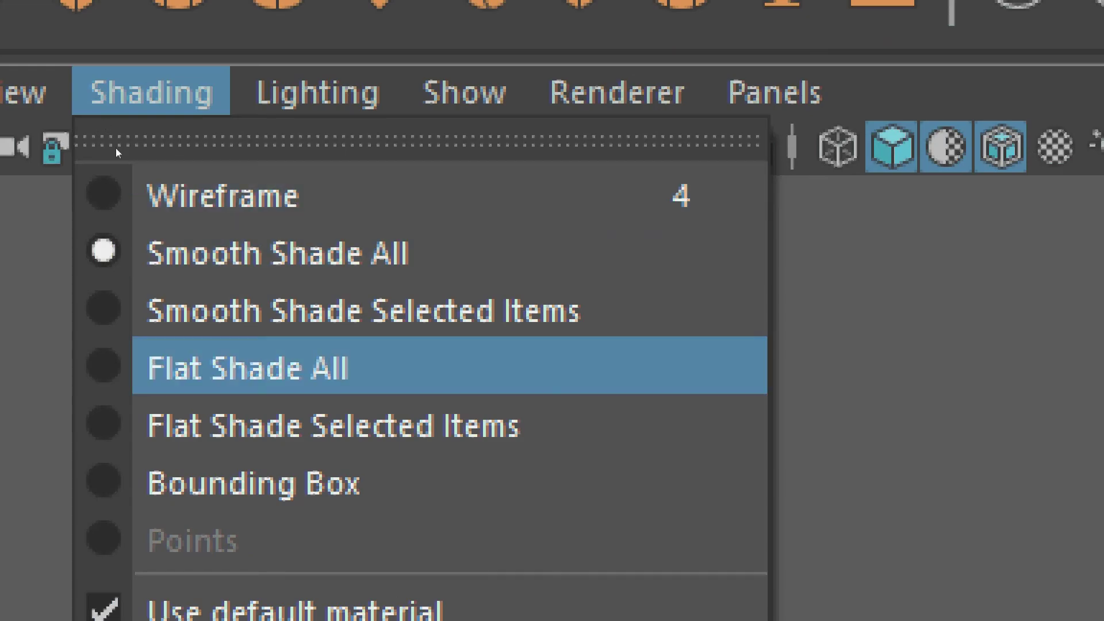
{"action": "key", "text": "Up"}
{"action": "key", "text": "Down"}
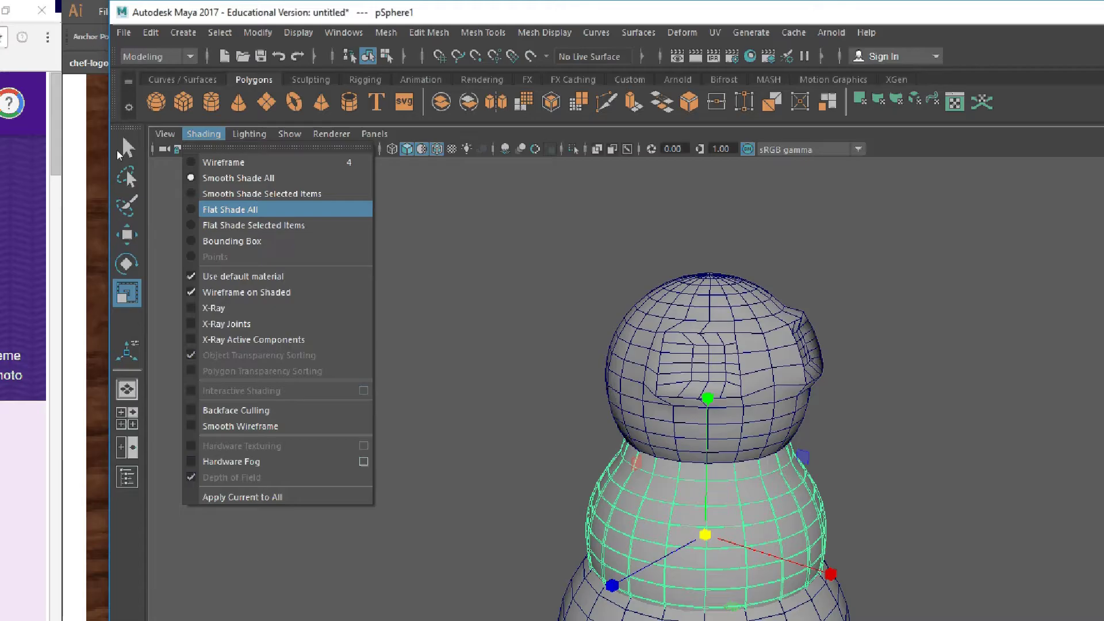
{"action": "left_click", "coordinate": [956, 529]}
{"action": "left_click", "coordinate": [267, 187]}
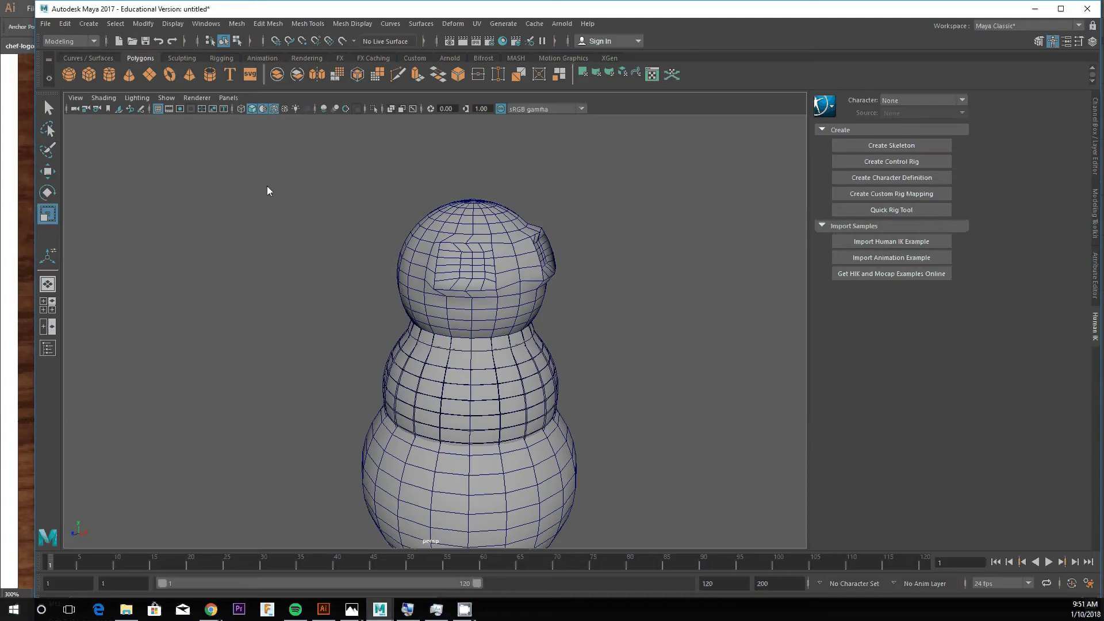
- Smooth the snowman's head sphere with one division and inspect the rounded mesh around its raised patches
{"action": "left_click_drag", "start_coordinate": [604, 208], "coordinate": [457, 259]}
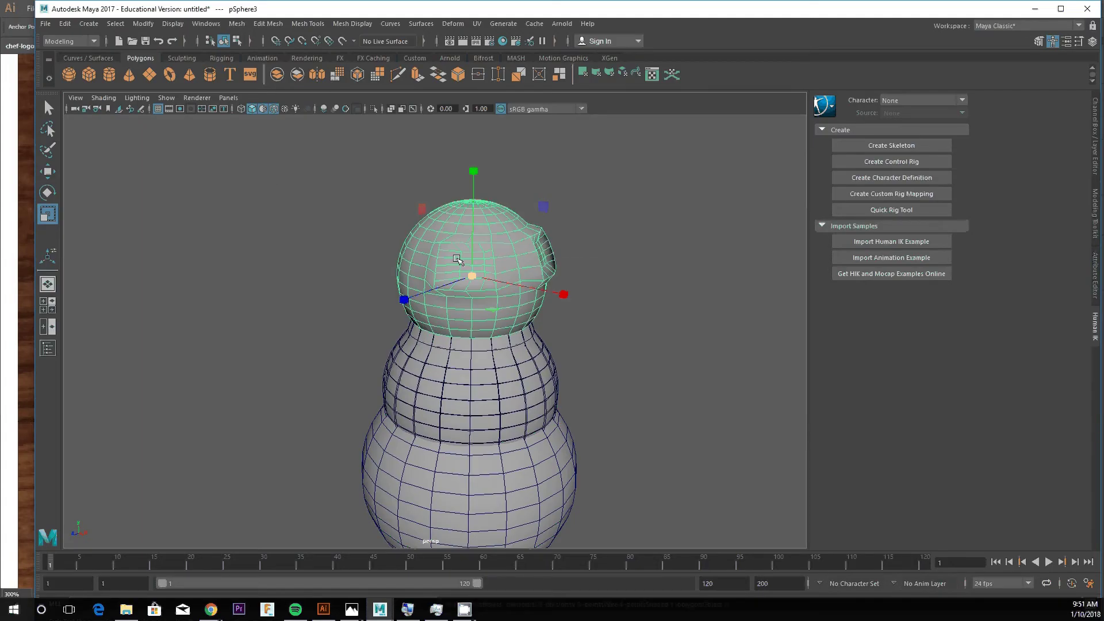
{"action": "scroll", "coordinate": [576, 229], "scroll_direction": "up", "scroll_amount": 5}
{"action": "middle_click_drag", "start_coordinate": [571, 226], "coordinate": [310, 408], "text": "alt"}
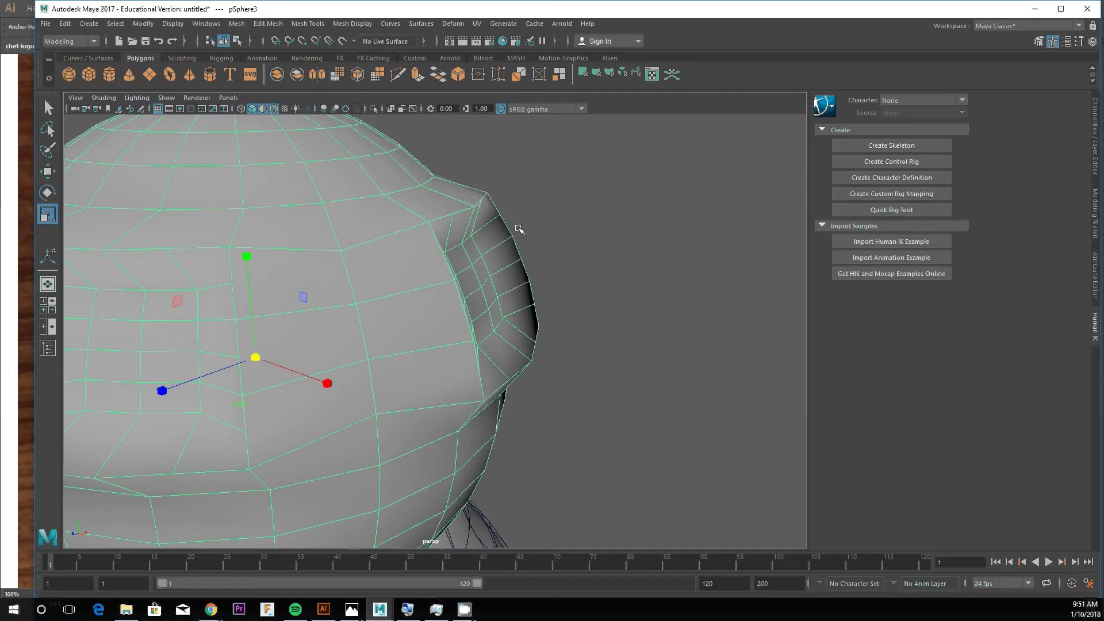
{"action": "scroll", "coordinate": [444, 233], "scroll_direction": "down", "scroll_amount": 3}
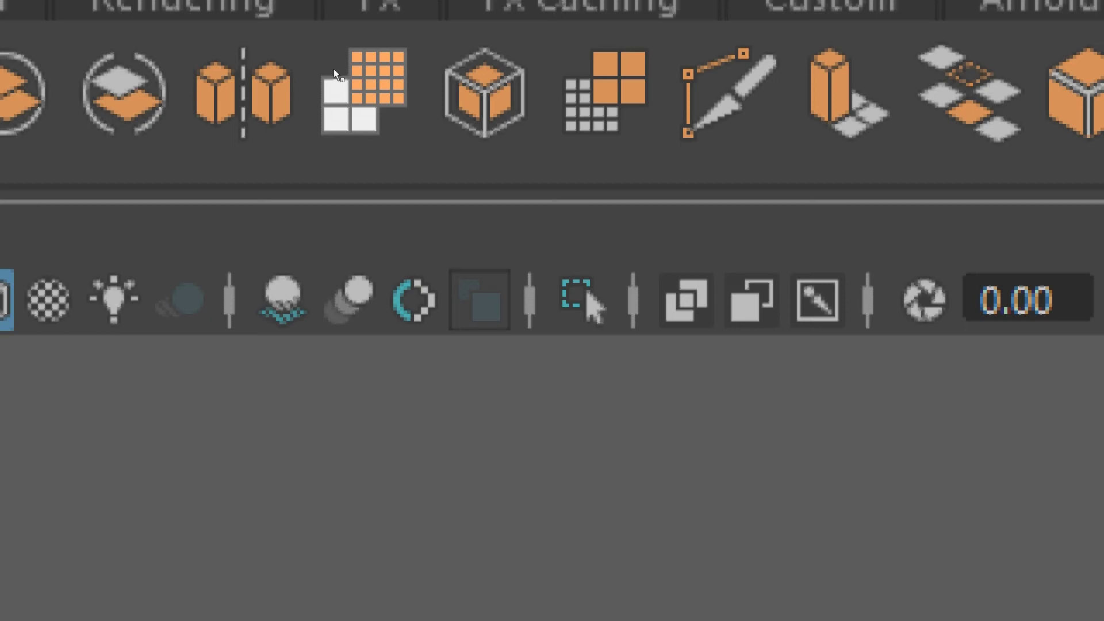
{"action": "left_click", "coordinate": [333, 70]}
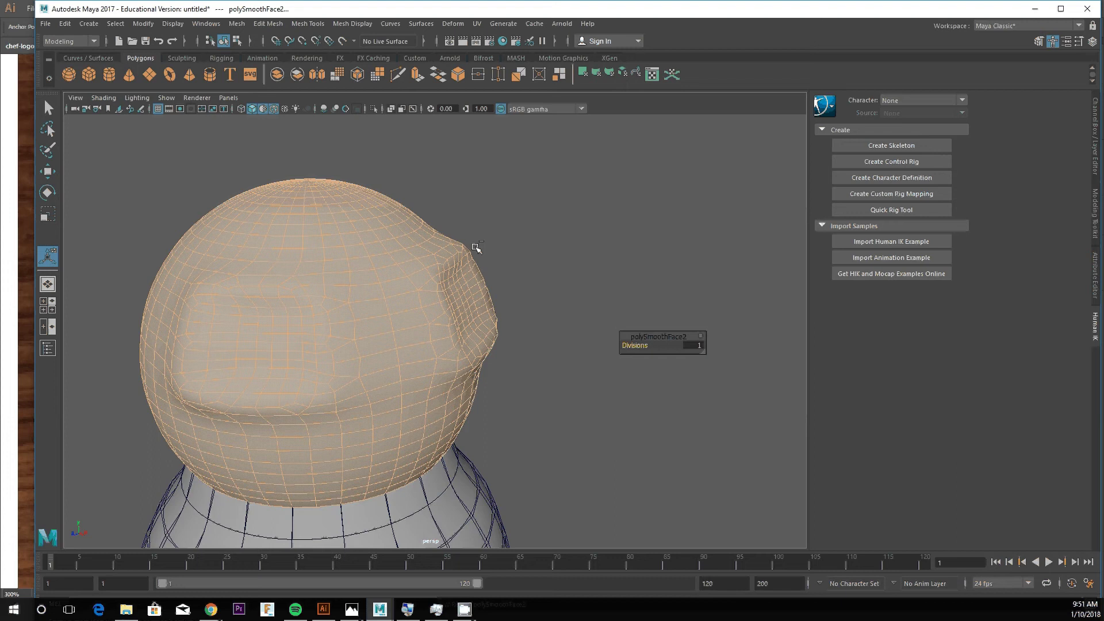
{"action": "scroll", "coordinate": [514, 257], "scroll_direction": "up", "scroll_amount": 3}
{"action": "scroll", "coordinate": [512, 259], "scroll_direction": "down", "scroll_amount": 2}
{"action": "mouse_move", "coordinate": [512, 259]}
{"action": "left_mouse_down", "text": "alt"}
{"action": "mouse_move", "coordinate": [622, 253]}
{"action": "mouse_move", "coordinate": [499, 252]}
{"action": "left_mouse_up", "text": "alt"}
{"action": "left_click", "coordinate": [498, 252]}
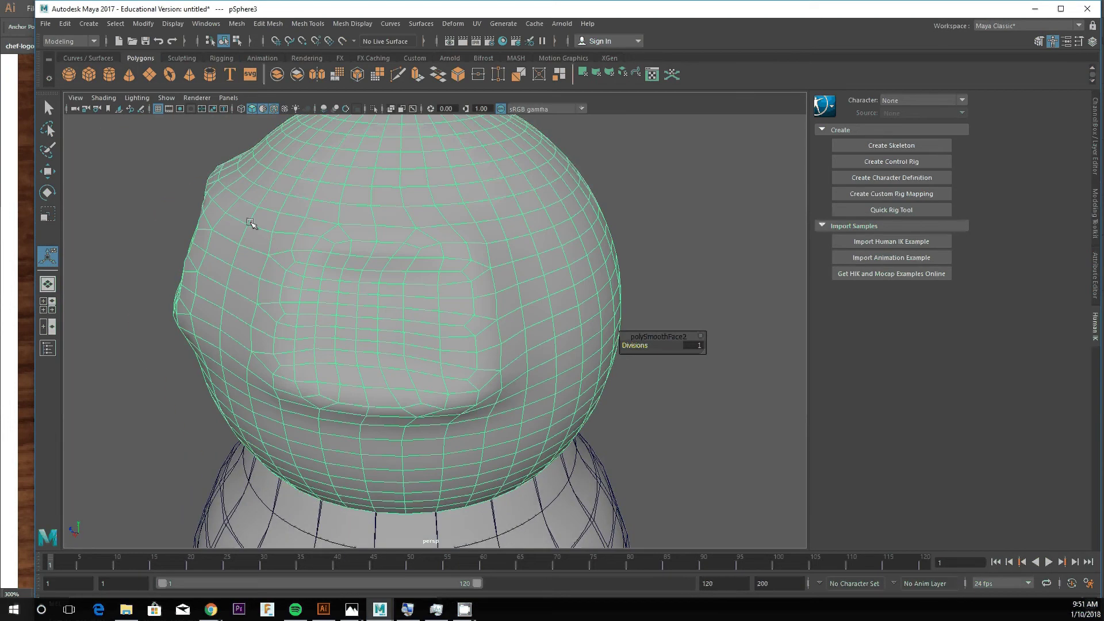
{"action": "scroll", "coordinate": [248, 217], "scroll_direction": "up", "scroll_amount": 3}
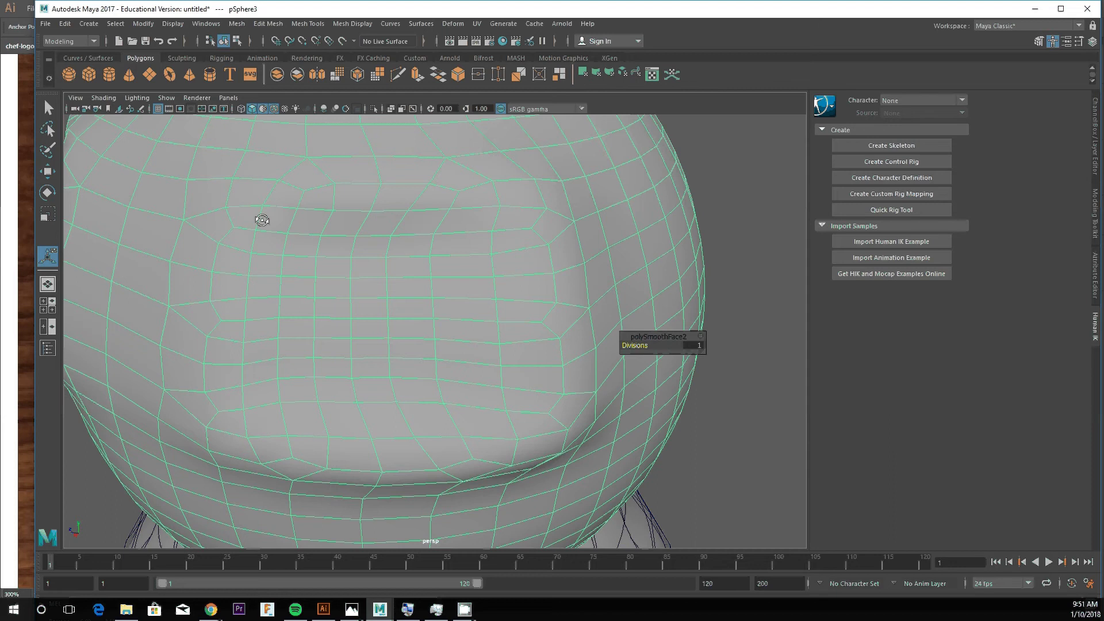
{"action": "left_click_drag", "start_coordinate": [262, 220], "coordinate": [420, 318], "text": "alt"}
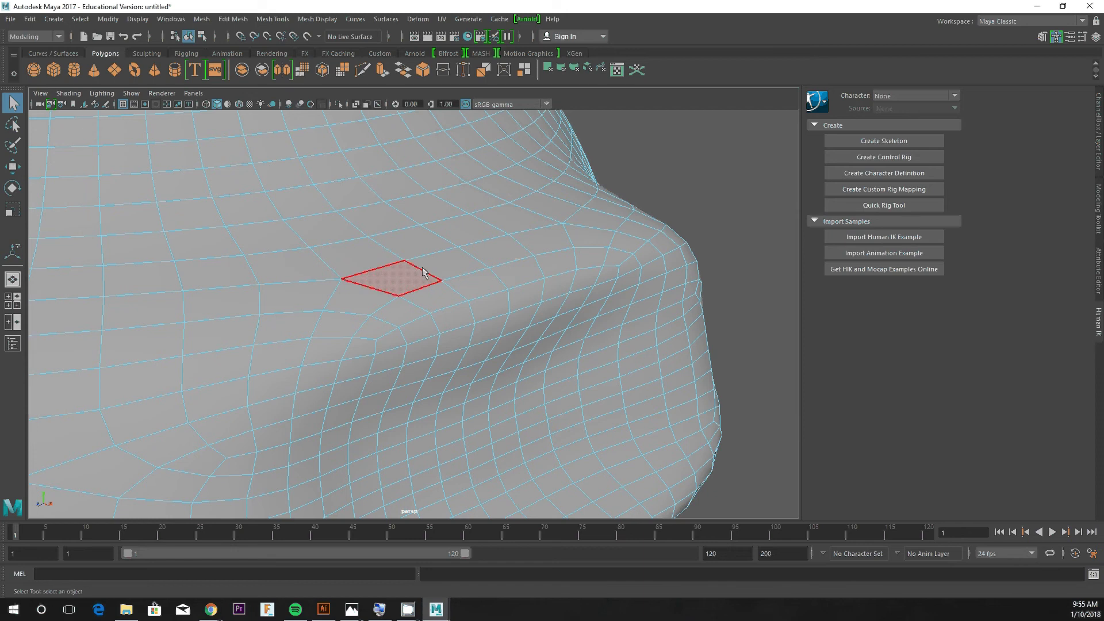
{"action": "left_click", "coordinate": [551, 245]}
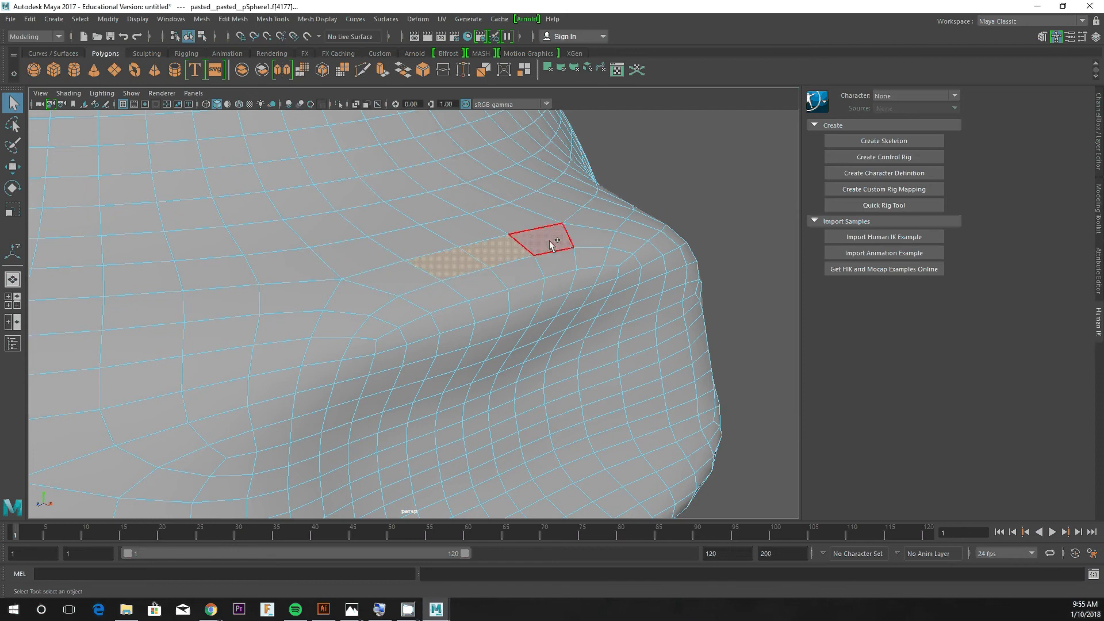
{"action": "left_click", "coordinate": [679, 142]}
{"action": "key", "text": "ctrl+z"}
{"action": "key", "text": "ctrl+z"}
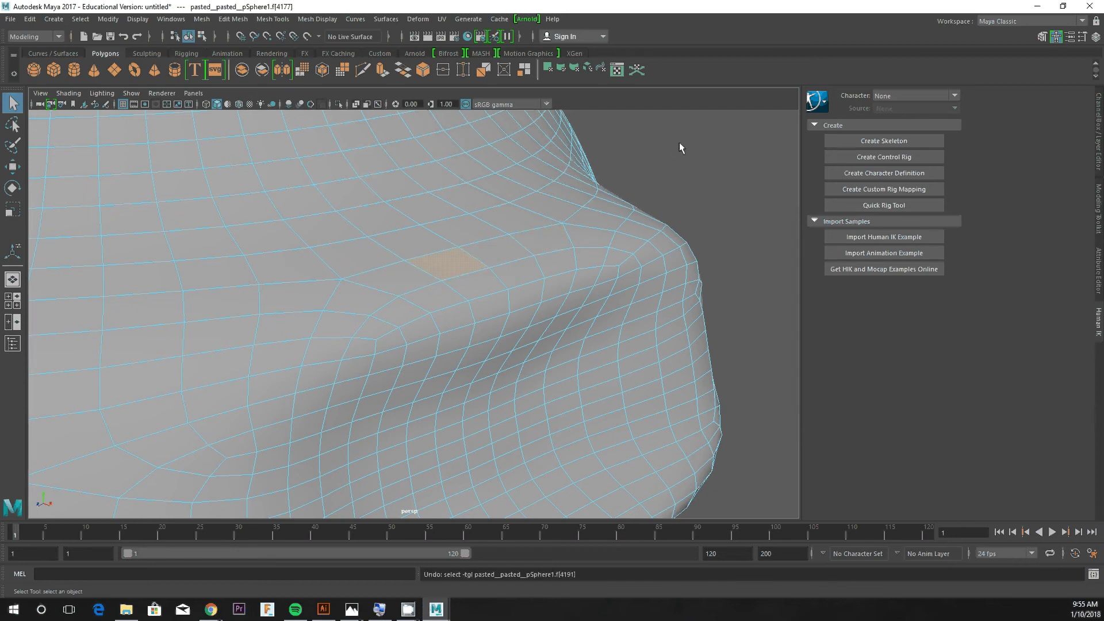
- Undo the remaining face selection and the smoothing operations on the head to restore its coarse mesh
{"action": "key", "text": "ctrl+z"}
{"action": "key", "text": "ctrl+z"}
{"action": "key", "text": "ctrl+z"}
{"action": "key", "text": "ctrl+z"}
{"action": "key", "text": "ctrl+z"}
{"action": "key", "text": "ctrl+z"}
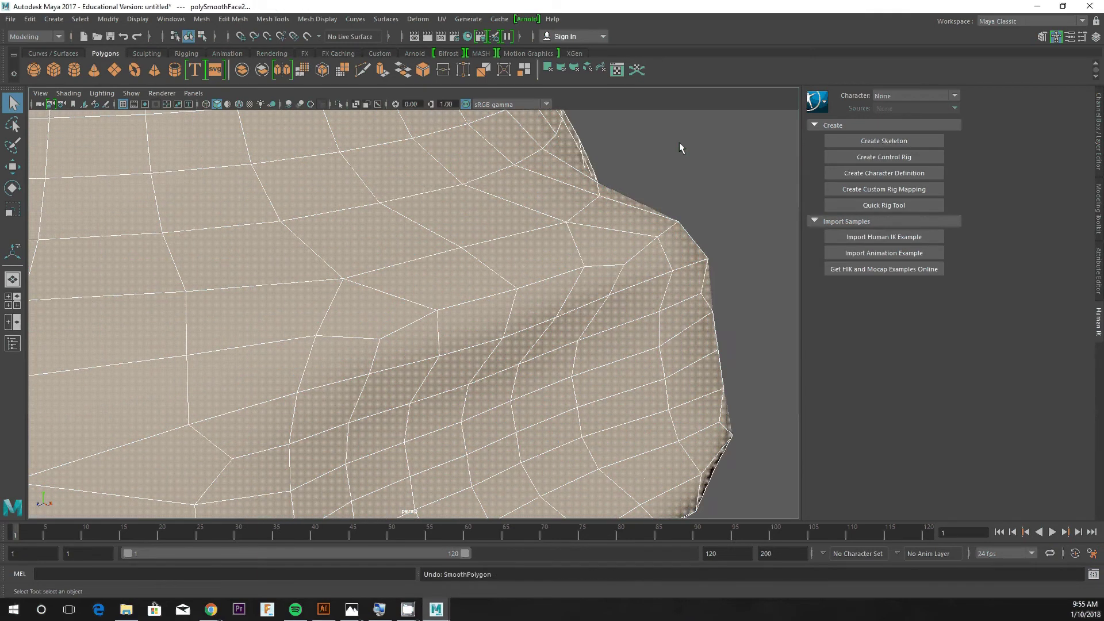
{"action": "key", "text": "ctrl+z"}
{"action": "key", "text": "ctrl+z"}
{"action": "key", "text": "ctrl+z"}
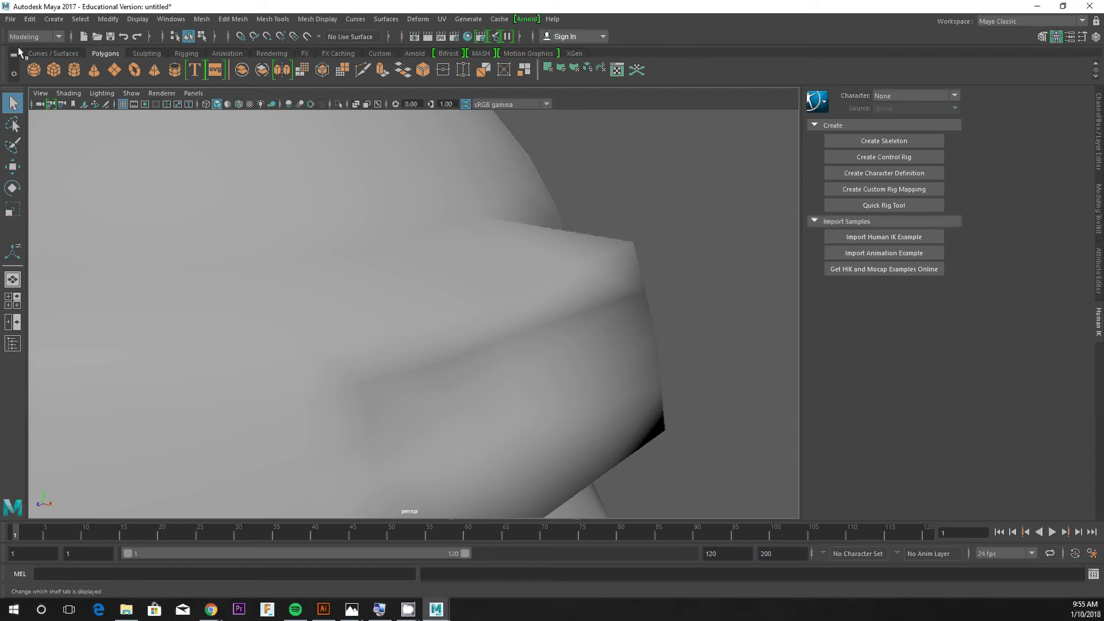
{"action": "left_click", "coordinate": [29, 19]}
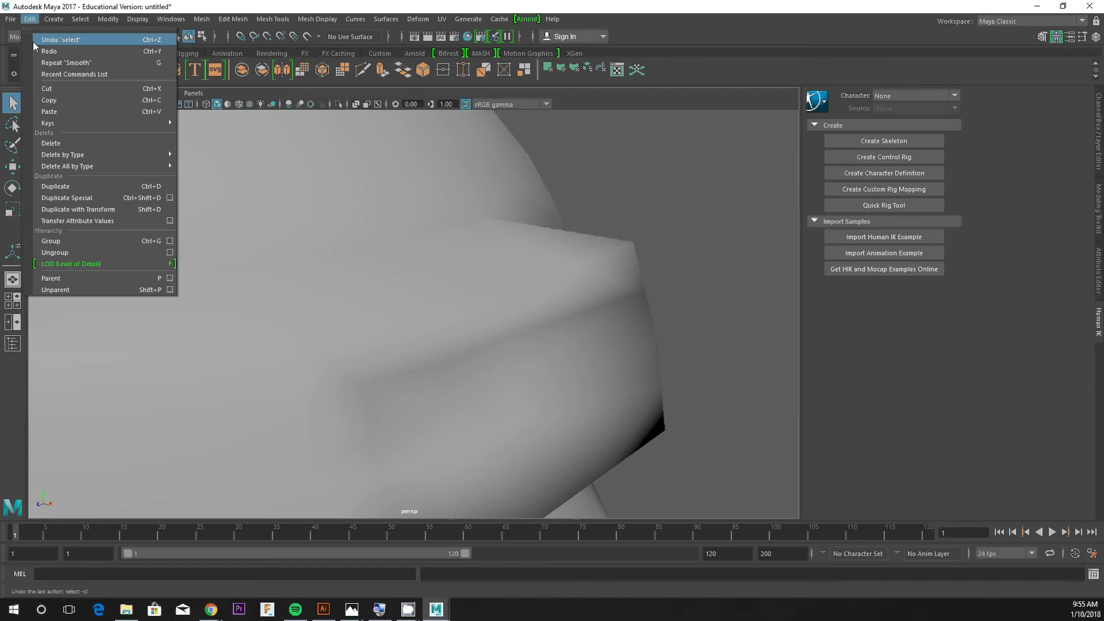
{"action": "left_click", "coordinate": [577, 158]}
- Select the unsmoothed head mesh above the snowman's body
{"action": "scroll", "coordinate": [596, 197], "scroll_direction": "down", "scroll_amount": 6}
{"action": "left_click_drag", "start_coordinate": [595, 197], "coordinate": [619, 217], "text": "alt"}
{"action": "scroll", "coordinate": [619, 217], "scroll_direction": "up", "scroll_amount": 6}
{"action": "middle_click_drag", "start_coordinate": [619, 217], "coordinate": [461, 251], "text": "alt"}
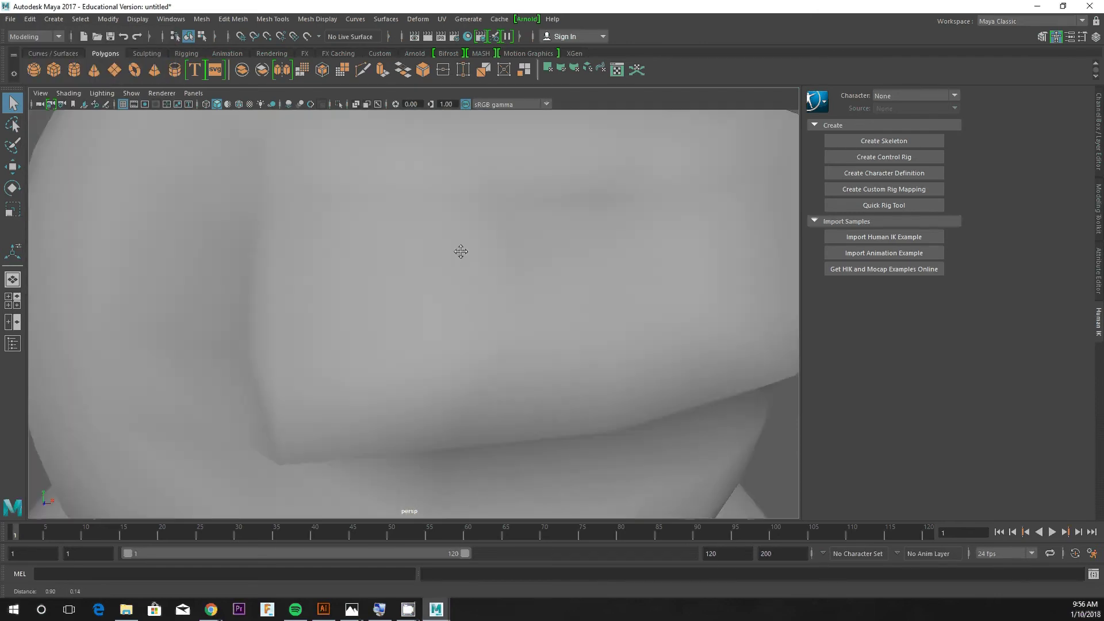
{"action": "scroll", "coordinate": [399, 261], "scroll_direction": "down", "scroll_amount": 6}
{"action": "left_click_drag", "start_coordinate": [399, 261], "coordinate": [439, 234], "text": "alt"}
{"action": "left_click", "coordinate": [479, 237]}
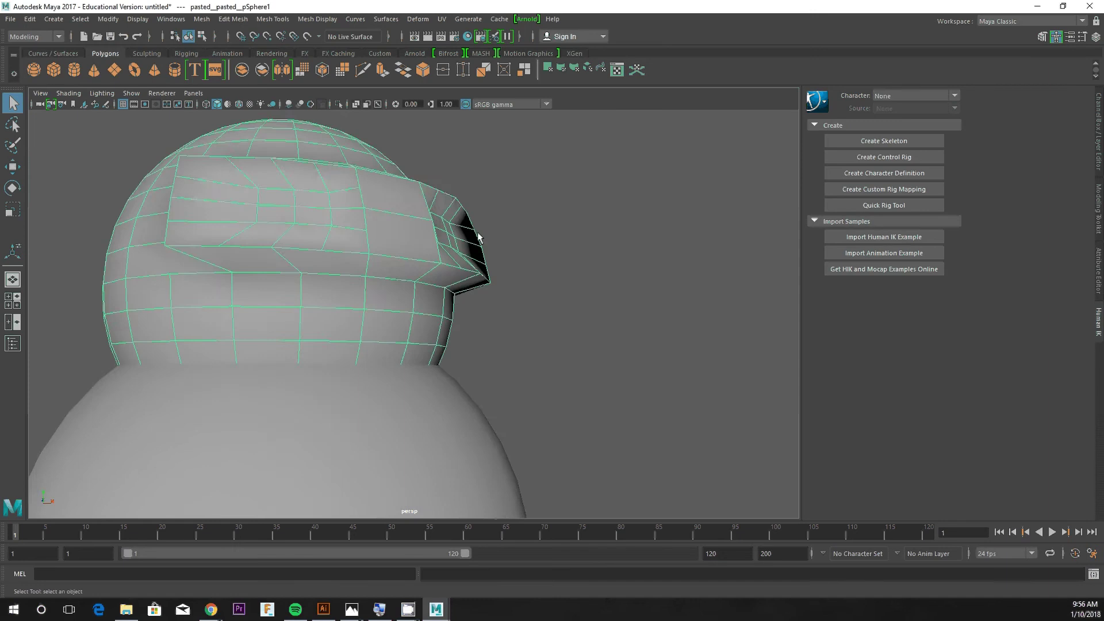
- Examine the head's coarse mesh around the edges and corners of its raised patches
{"action": "left_click_drag", "start_coordinate": [360, 240], "coordinate": [357, 224], "text": "alt"}
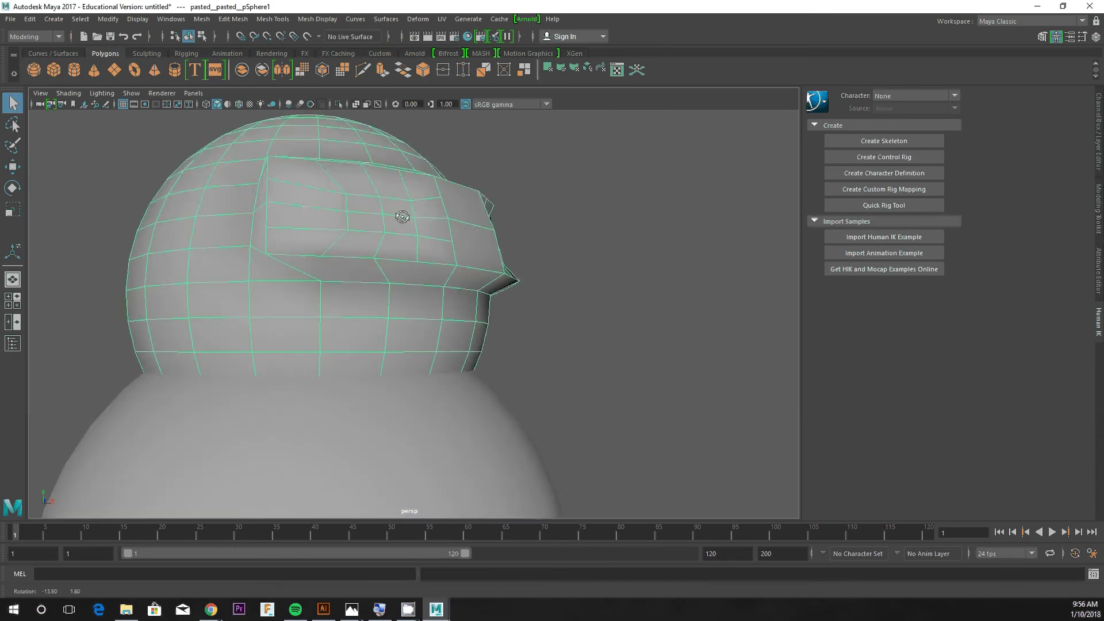
{"action": "left_click_drag", "start_coordinate": [402, 216], "coordinate": [407, 216], "text": "alt"}
{"action": "middle_click_drag", "start_coordinate": [407, 217], "coordinate": [427, 186], "text": "alt"}
{"action": "left_click_drag", "start_coordinate": [427, 186], "coordinate": [400, 199], "text": "alt"}
{"action": "scroll", "coordinate": [401, 198], "scroll_direction": "up", "scroll_amount": 4}
{"action": "middle_click_drag", "start_coordinate": [411, 201], "coordinate": [515, 301], "text": "alt"}
{"action": "left_click_drag", "start_coordinate": [515, 301], "coordinate": [481, 271], "text": "alt"}
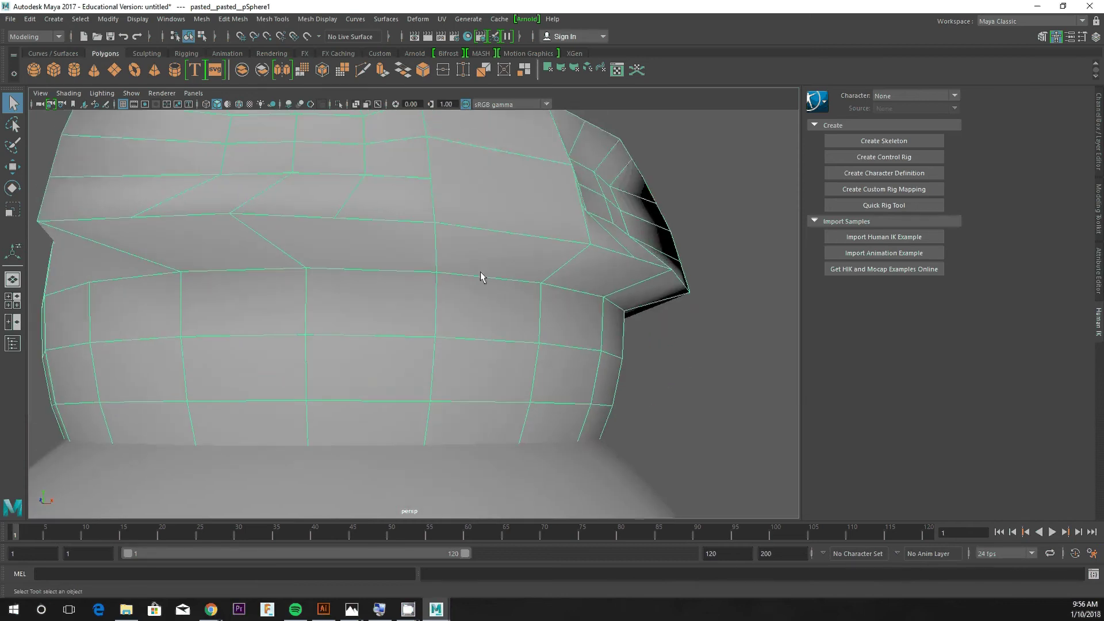
{"action": "middle_click_drag", "start_coordinate": [481, 272], "coordinate": [445, 317], "text": "alt"}
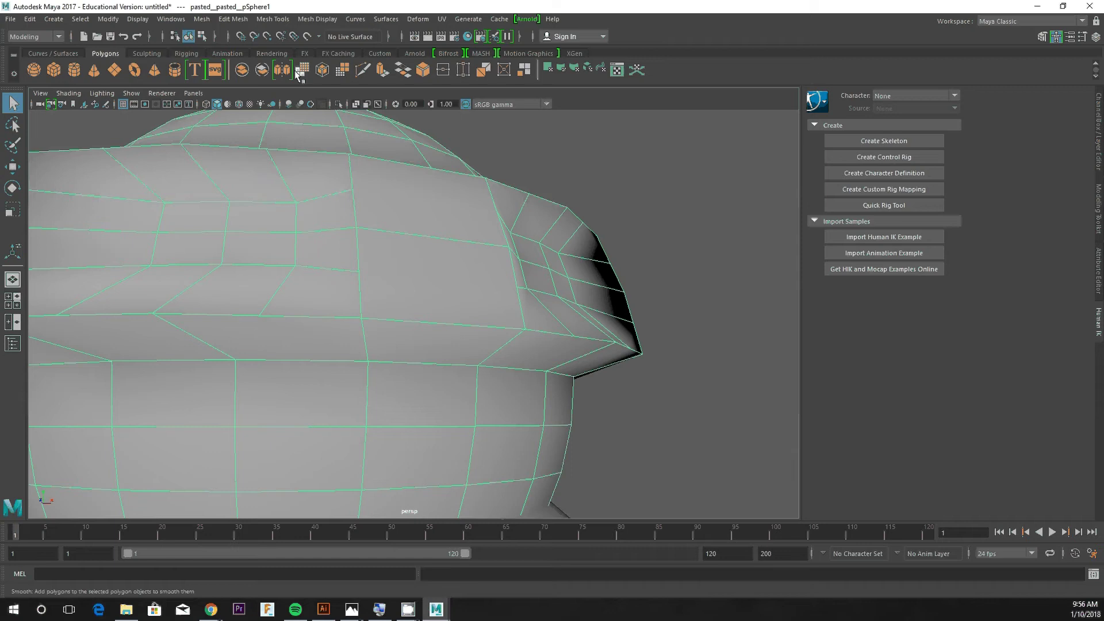
{"action": "left_click_drag", "start_coordinate": [329, 206], "coordinate": [320, 226], "text": "alt"}
{"action": "middle_click_drag", "start_coordinate": [320, 226], "coordinate": [364, 143], "text": "alt"}
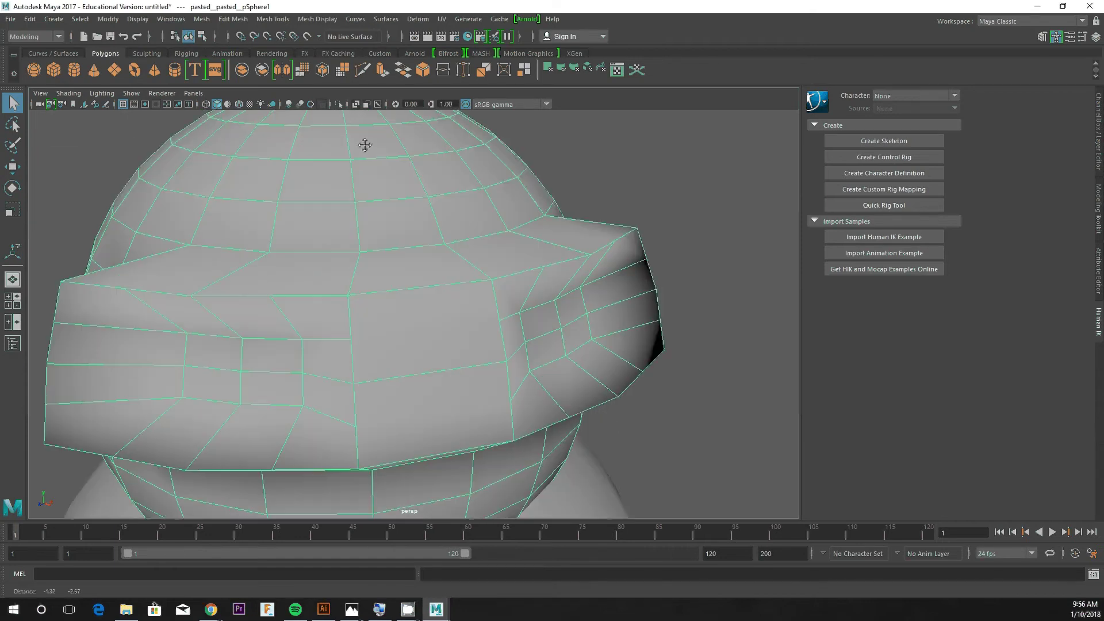
{"action": "left_click", "coordinate": [68, 94]}
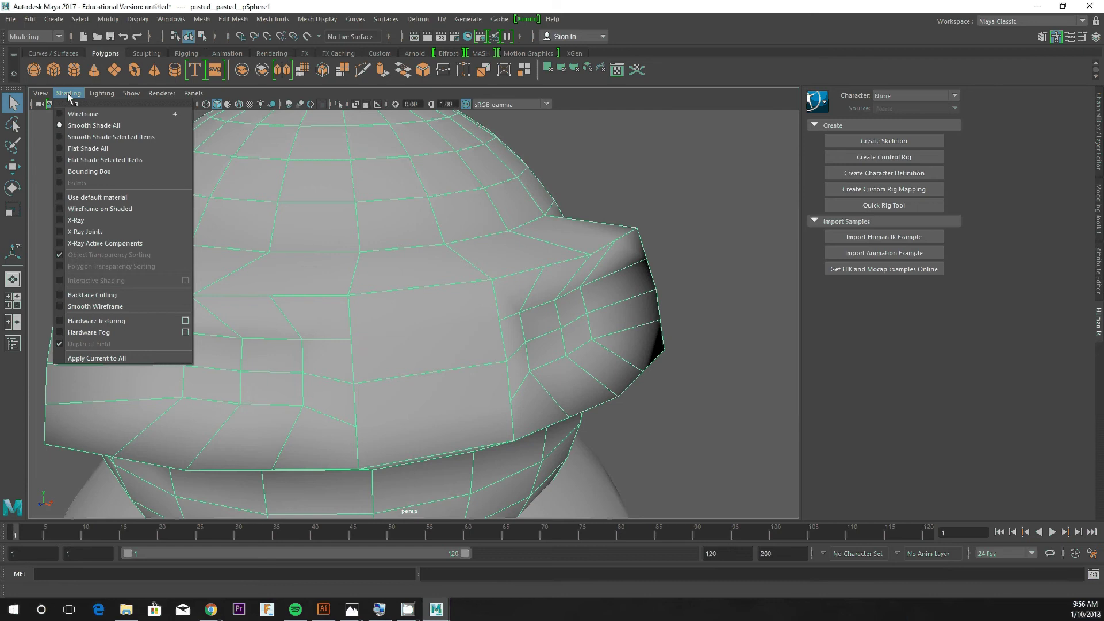
{"action": "left_click", "coordinate": [68, 95]}
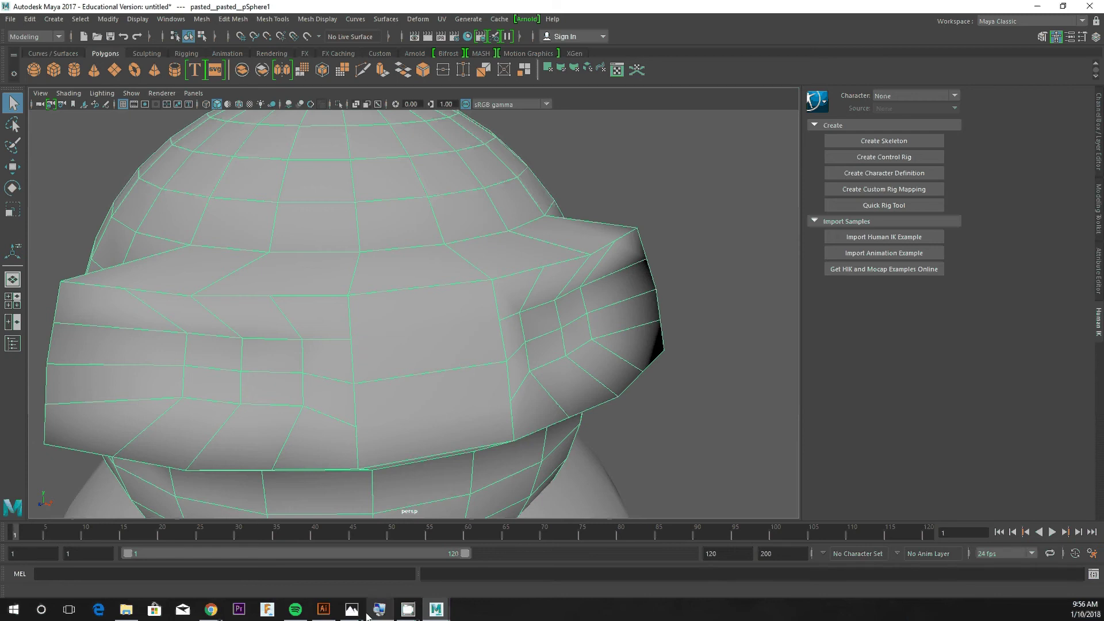
- Switch to Photos to view the number keys in home_row_keyboard.png and return to the Maya viewport
{"action": "mouse_move", "coordinate": [353, 609]}
{"action": "left_click", "coordinate": [327, 559]}
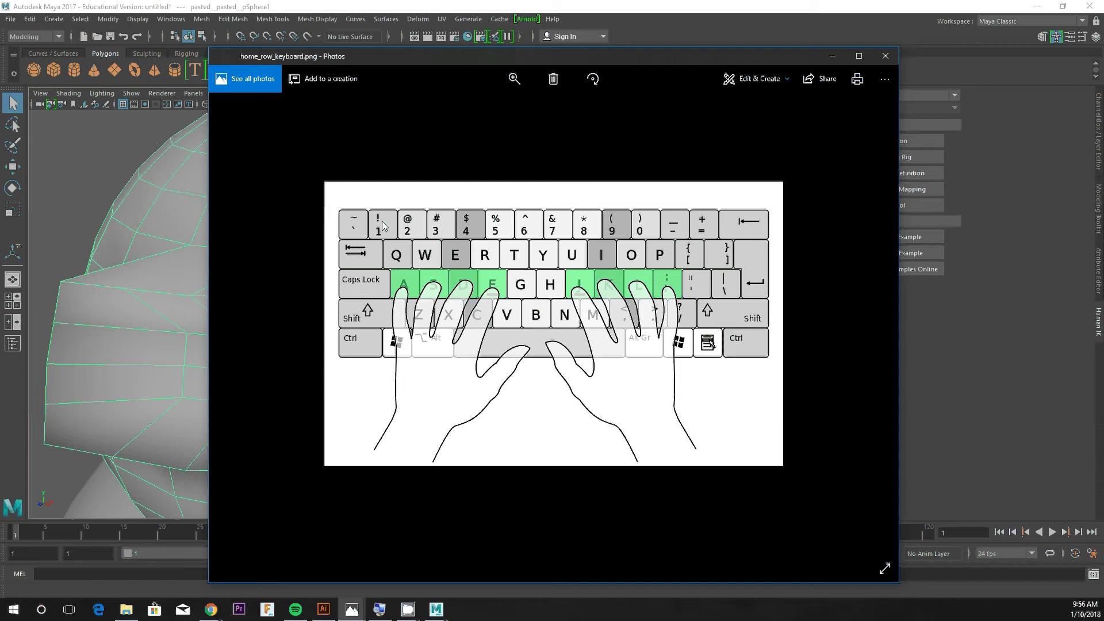
{"action": "left_click", "coordinate": [136, 180]}
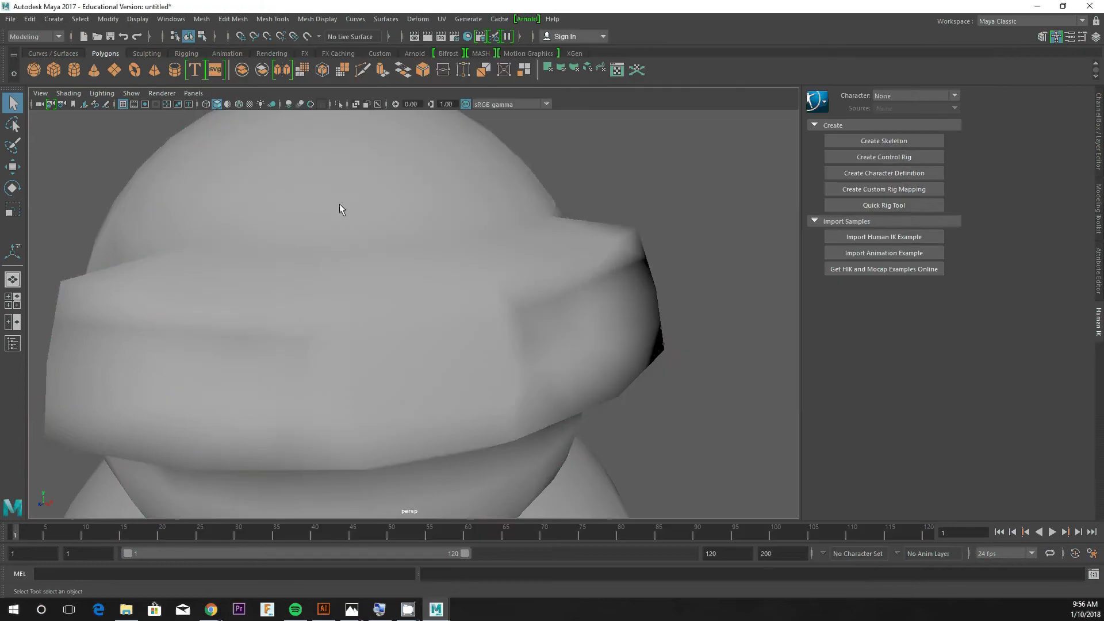
- Display the snowman's head as a smooth preview with its coarse cage overlaid, and inspect a corner of the raised band
{"action": "left_click", "coordinate": [339, 203]}
{"action": "key", "text": "2"}
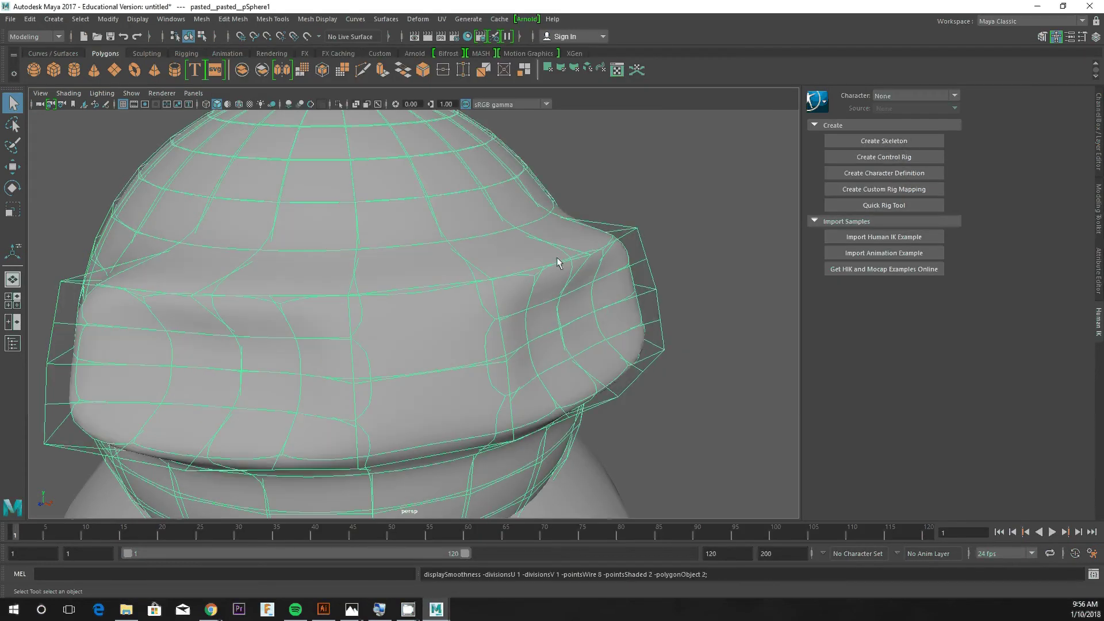
{"action": "scroll", "coordinate": [557, 260], "scroll_direction": "up", "scroll_amount": 10}
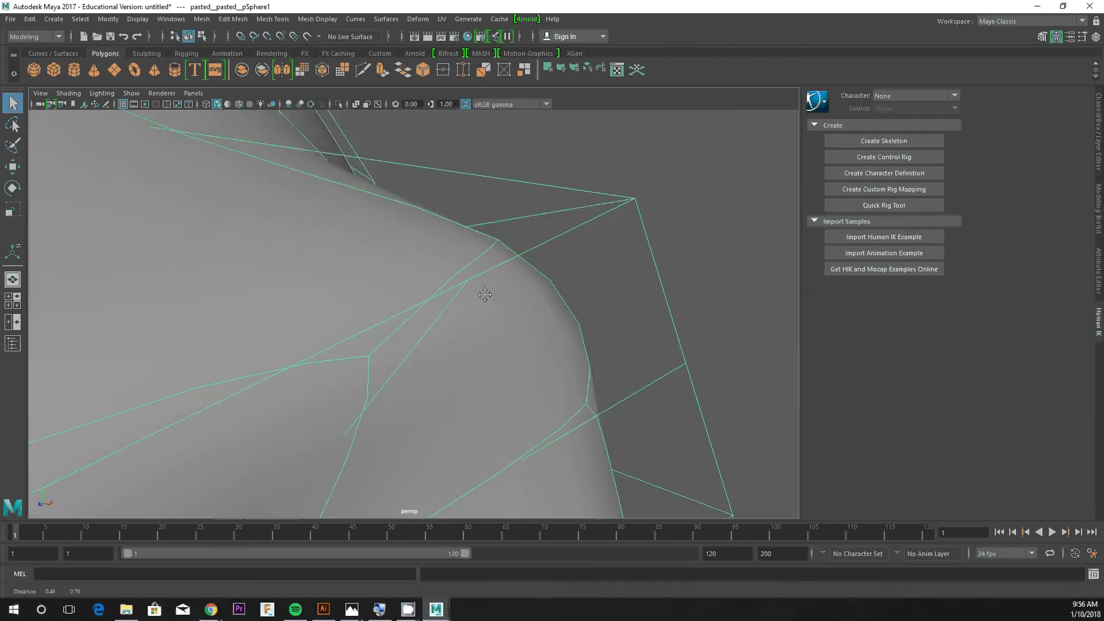
{"action": "middle_click_drag", "start_coordinate": [485, 294], "coordinate": [488, 301], "text": "alt"}
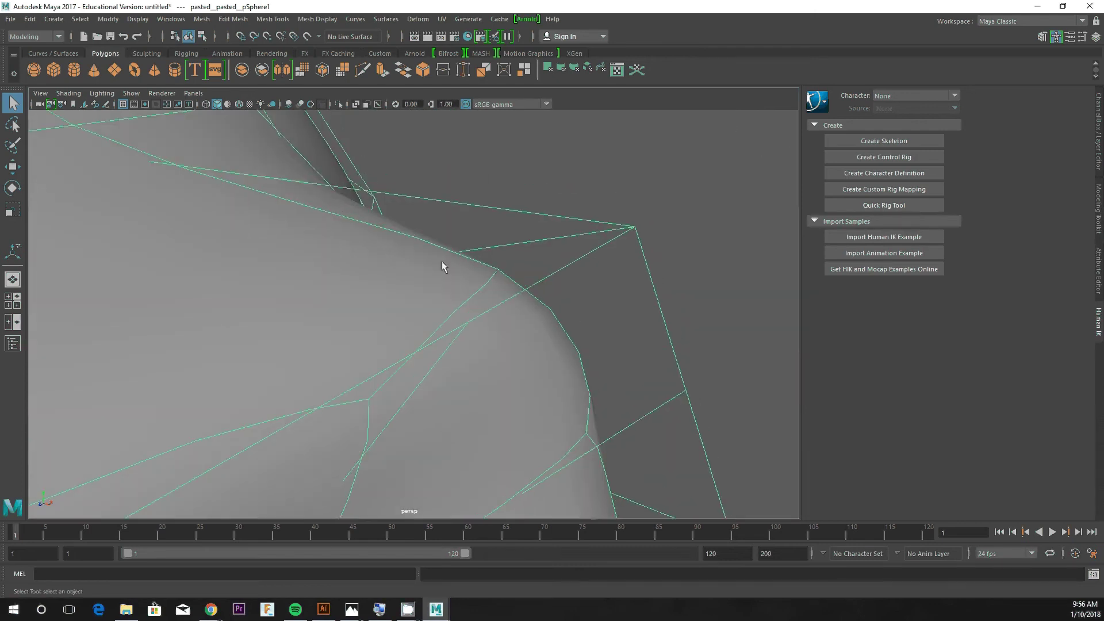
- Show the head in smooth preview without the cage and inspect the rounded band and its corners
{"action": "key", "text": "3"}
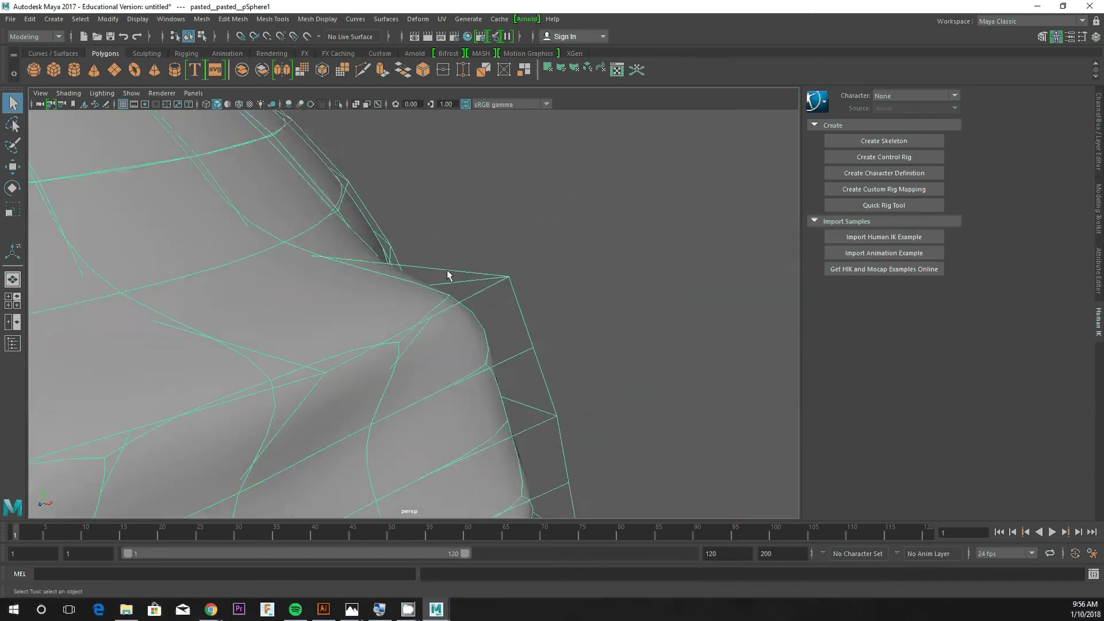
{"action": "left_click_drag", "start_coordinate": [451, 264], "coordinate": [564, 234], "text": "alt"}
{"action": "scroll", "coordinate": [466, 266], "scroll_direction": "down", "scroll_amount": 10}
{"action": "scroll", "coordinate": [566, 242], "scroll_direction": "up", "scroll_amount": 5}
{"action": "scroll", "coordinate": [468, 269], "scroll_direction": "down", "scroll_amount": 2}
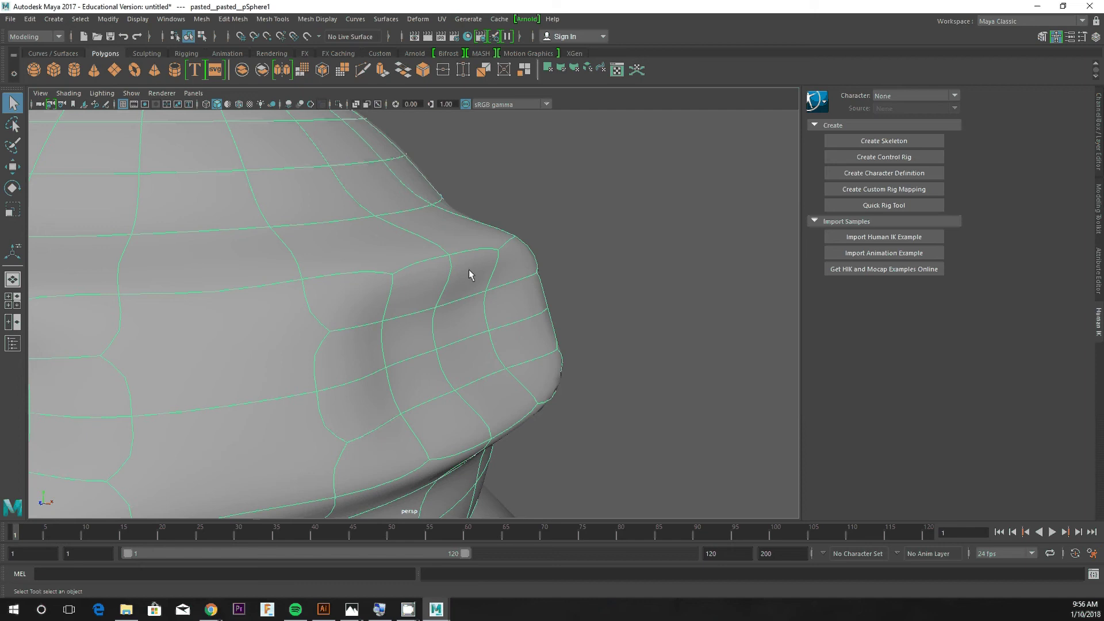
- Cycle through the Move, Rotate and Scale tools on the smoothed head and change to face selection
{"action": "key", "text": "w"}
{"action": "key", "text": "e"}
{"action": "key", "text": "r"}
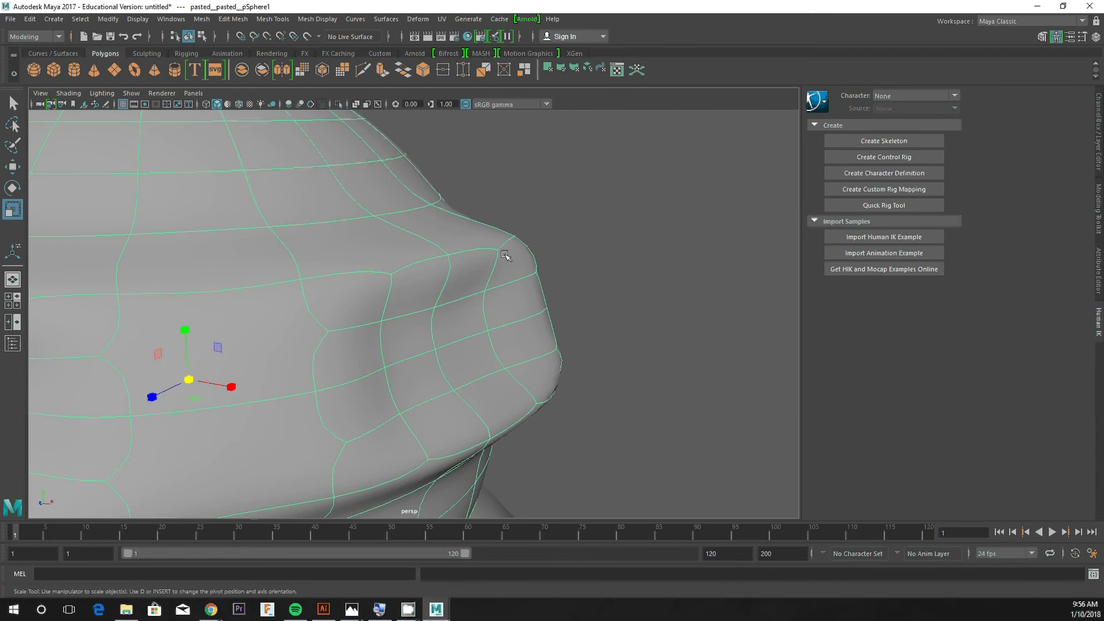
{"action": "right_click_drag", "start_coordinate": [505, 254], "coordinate": [505, 286]}
- Try to move the face at the raised band's upper corner outward along the X axis
{"action": "left_click", "coordinate": [514, 256]}
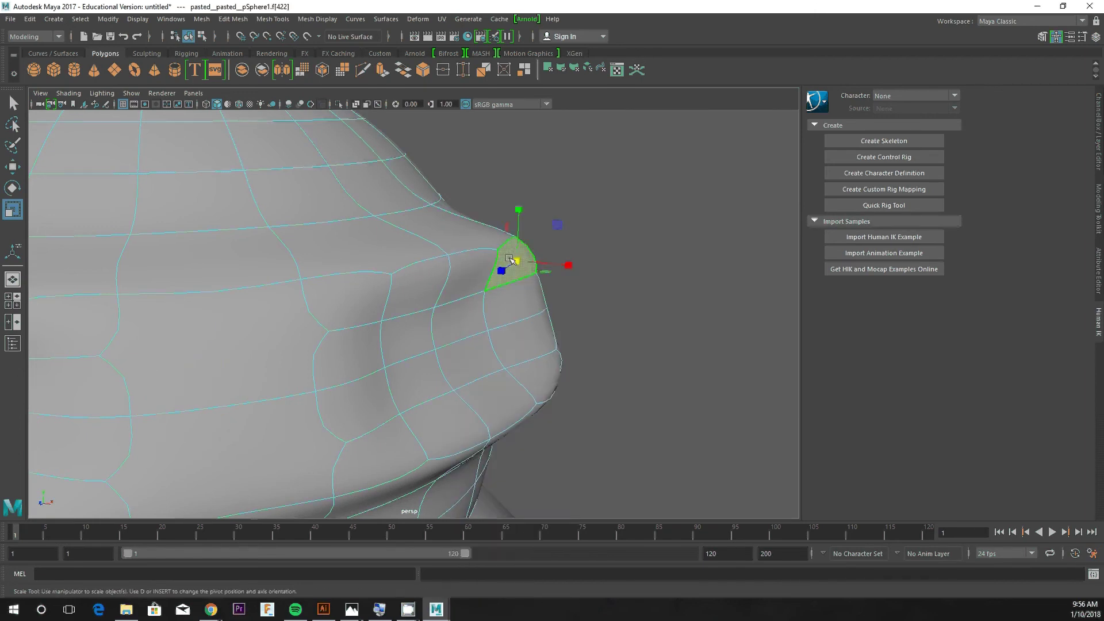
{"action": "key", "text": "w"}
{"action": "left_click_drag", "start_coordinate": [533, 262], "coordinate": [584, 264]}
{"action": "key", "text": "ctrl+z"}
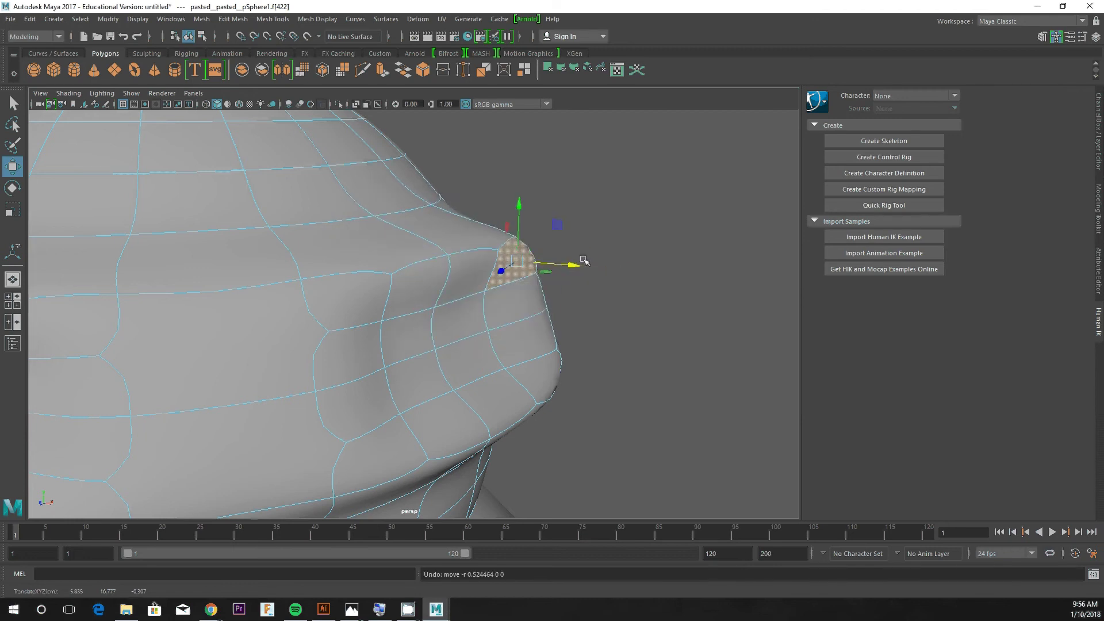
{"action": "left_click", "coordinate": [605, 183]}
- Select the row of faces along the top of the head's raised band, raise them slightly and tilt them with the Rotate tool
{"action": "scroll", "coordinate": [587, 192], "scroll_direction": "up", "scroll_amount": 2}
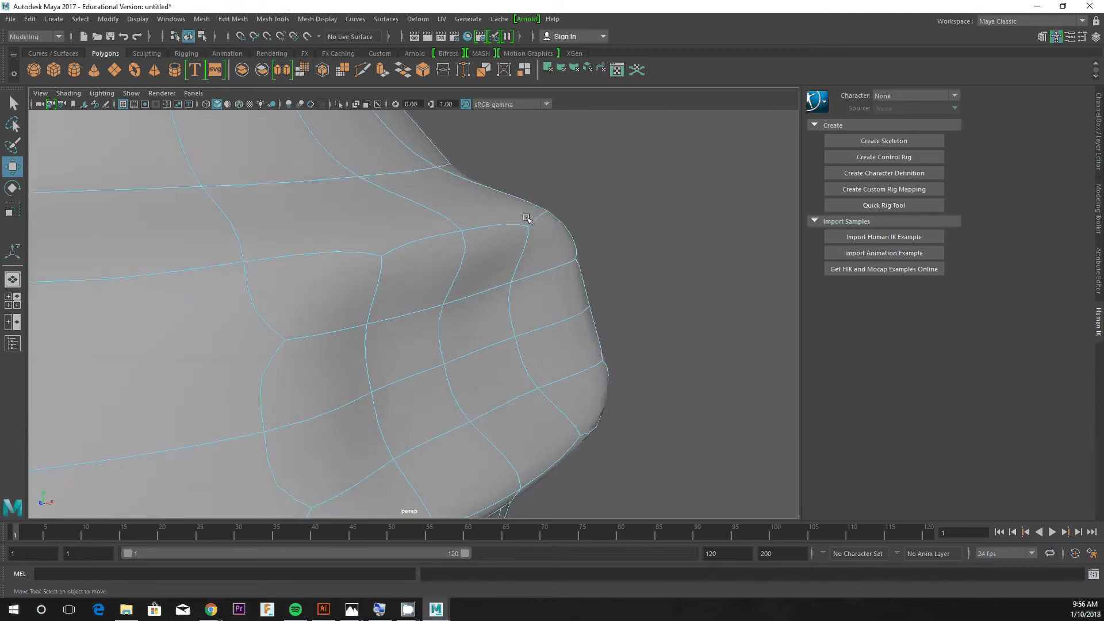
{"action": "scroll", "coordinate": [529, 230], "scroll_direction": "down", "scroll_amount": 6}
{"action": "left_click_drag", "start_coordinate": [530, 244], "coordinate": [564, 249], "text": "alt"}
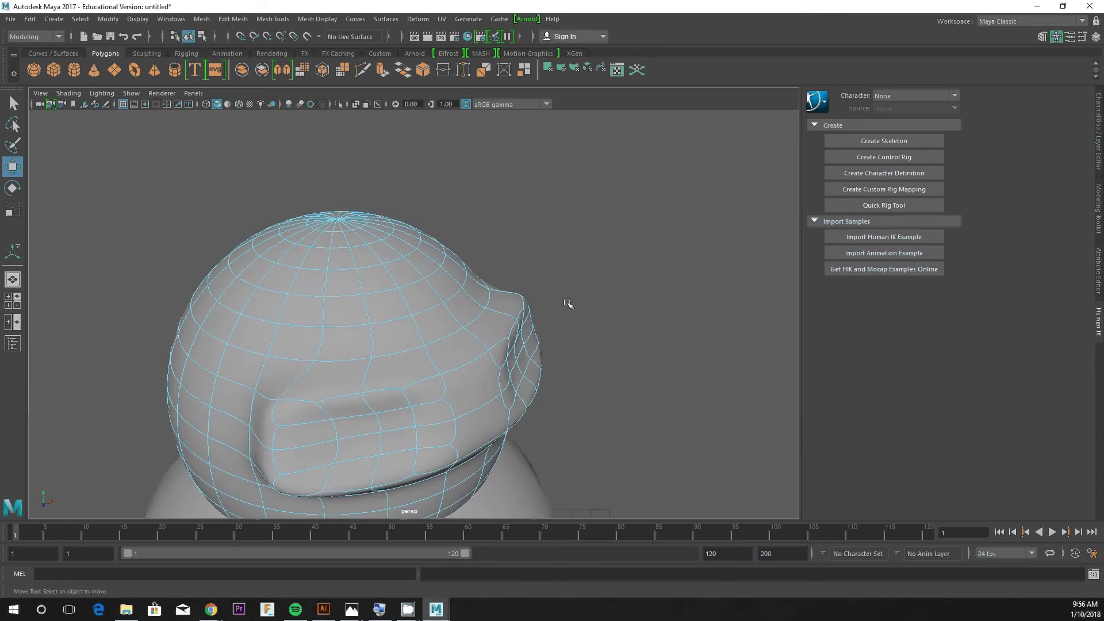
{"action": "left_click_drag", "start_coordinate": [567, 305], "coordinate": [579, 177], "text": "alt"}
{"action": "left_click", "coordinate": [507, 232]}
{"action": "left_click", "coordinate": [507, 232]}
{"action": "left_click", "coordinate": [492, 246], "text": "shift"}
{"action": "left_click", "coordinate": [459, 263], "text": "shift"}
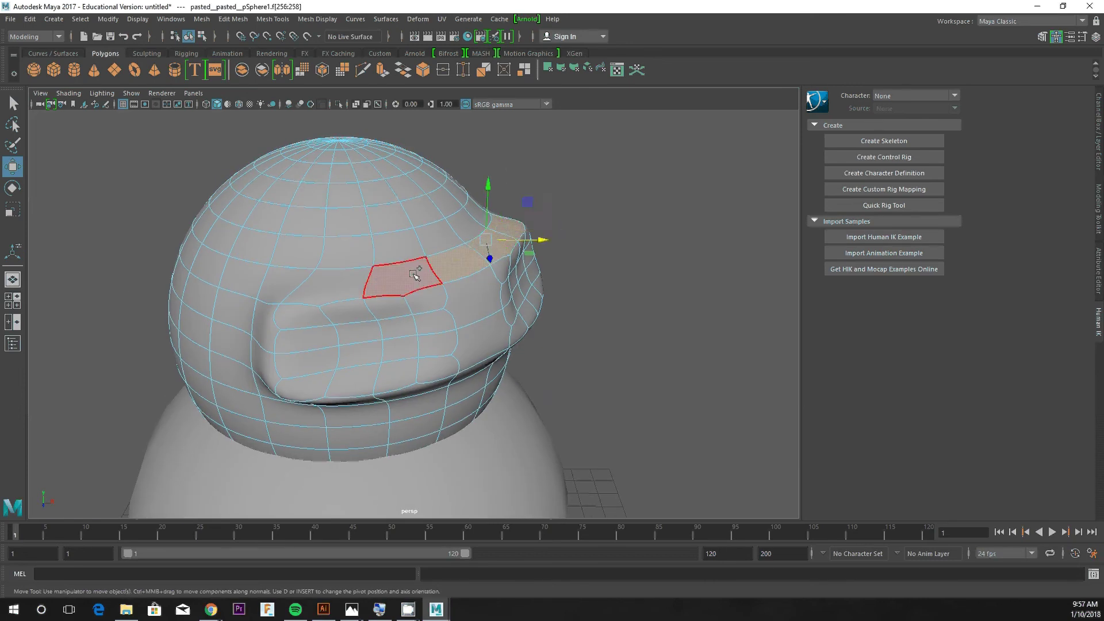
{"action": "left_click", "coordinate": [413, 274], "text": "shift"}
{"action": "left_click", "coordinate": [331, 283], "text": "shift"}
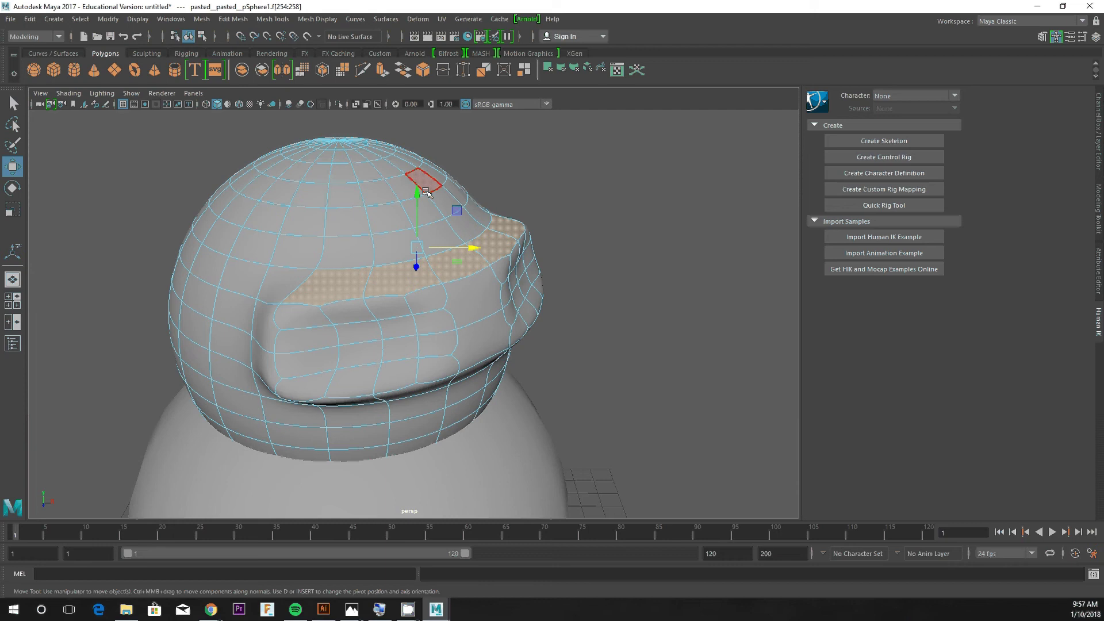
{"action": "left_click_drag", "start_coordinate": [419, 192], "coordinate": [419, 181]}
{"action": "key", "text": "e"}
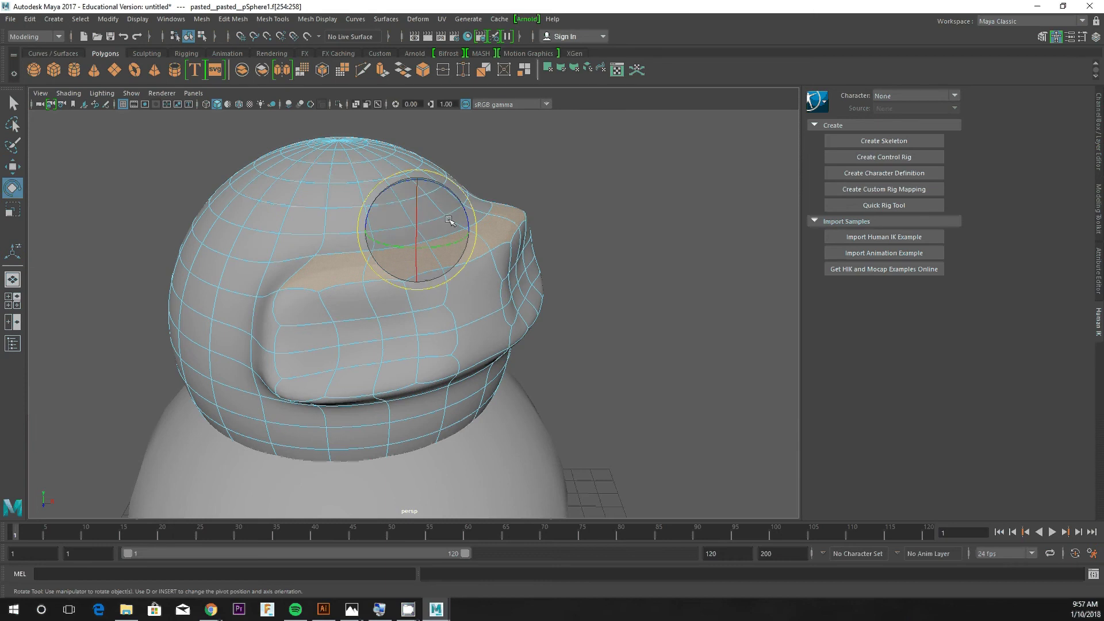
{"action": "left_click_drag", "start_coordinate": [450, 220], "coordinate": [509, 207]}
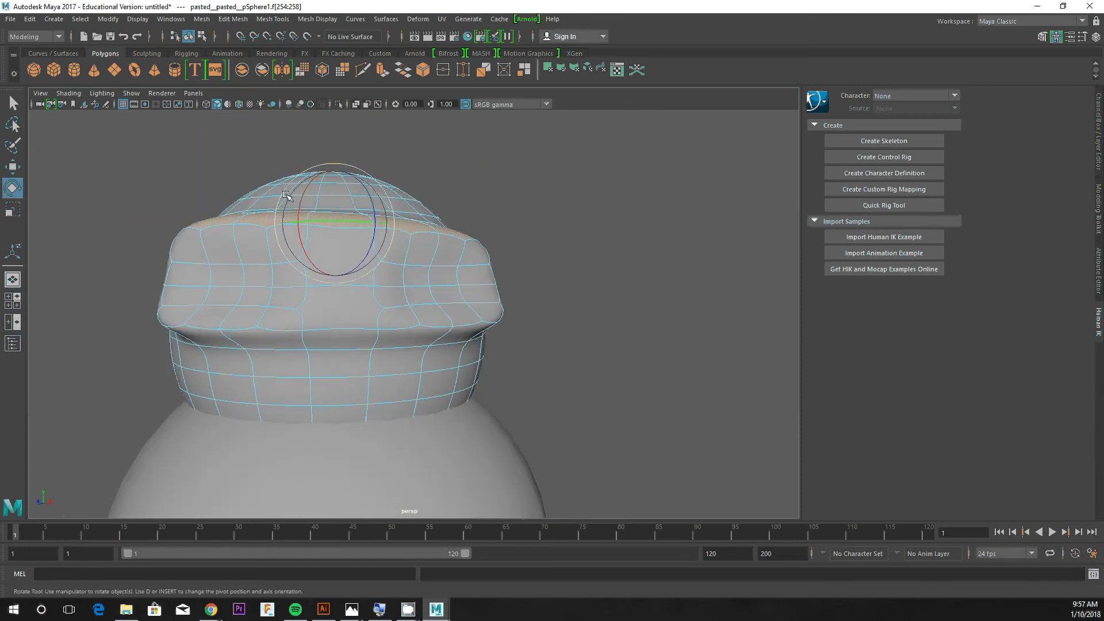
- Select the row of faces along the underside of the raised band, then lower and rotate them slightly
{"action": "left_click_drag", "start_coordinate": [575, 242], "coordinate": [564, 224], "text": "alt"}
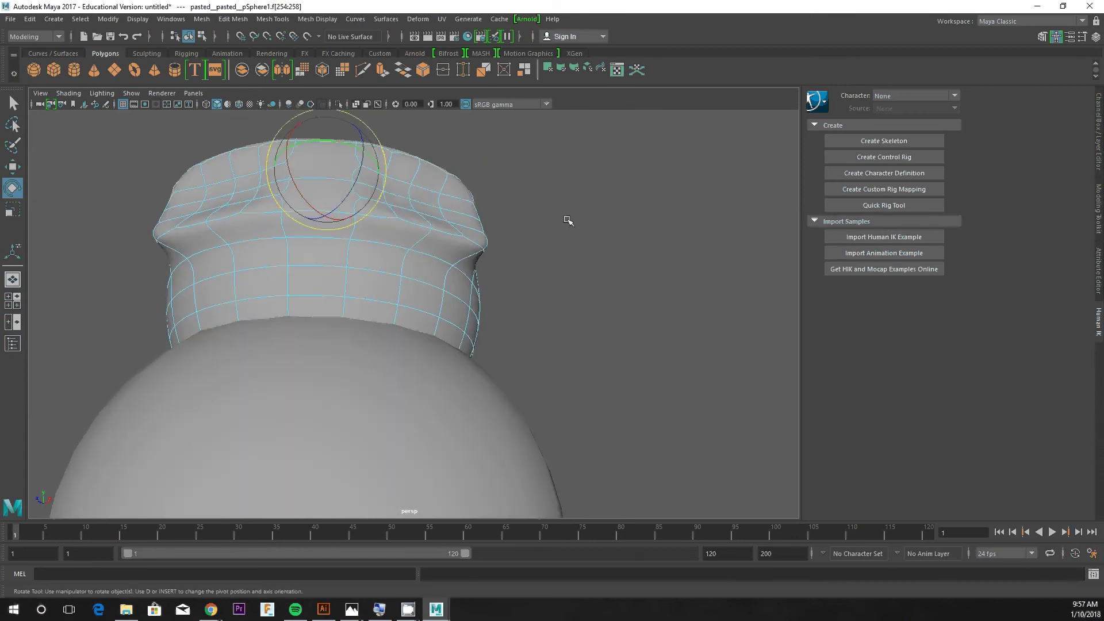
{"action": "left_click", "coordinate": [438, 252]}
{"action": "left_click", "coordinate": [374, 229], "text": "shift"}
{"action": "left_click", "coordinate": [296, 226], "text": "shift"}
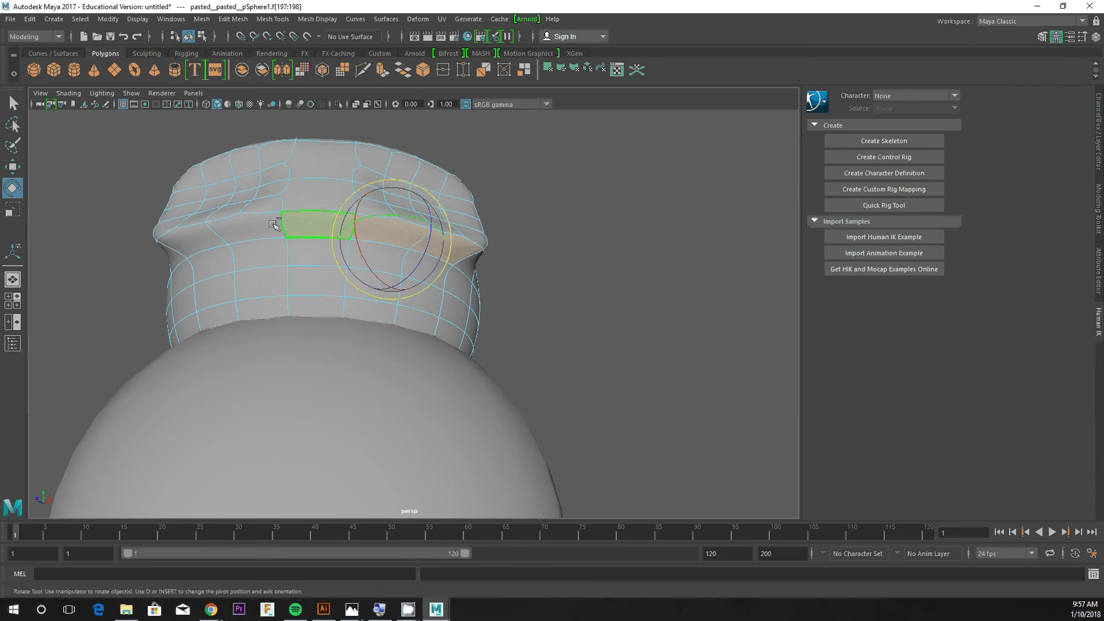
{"action": "double_click", "coordinate": [190, 236], "text": "shift"}
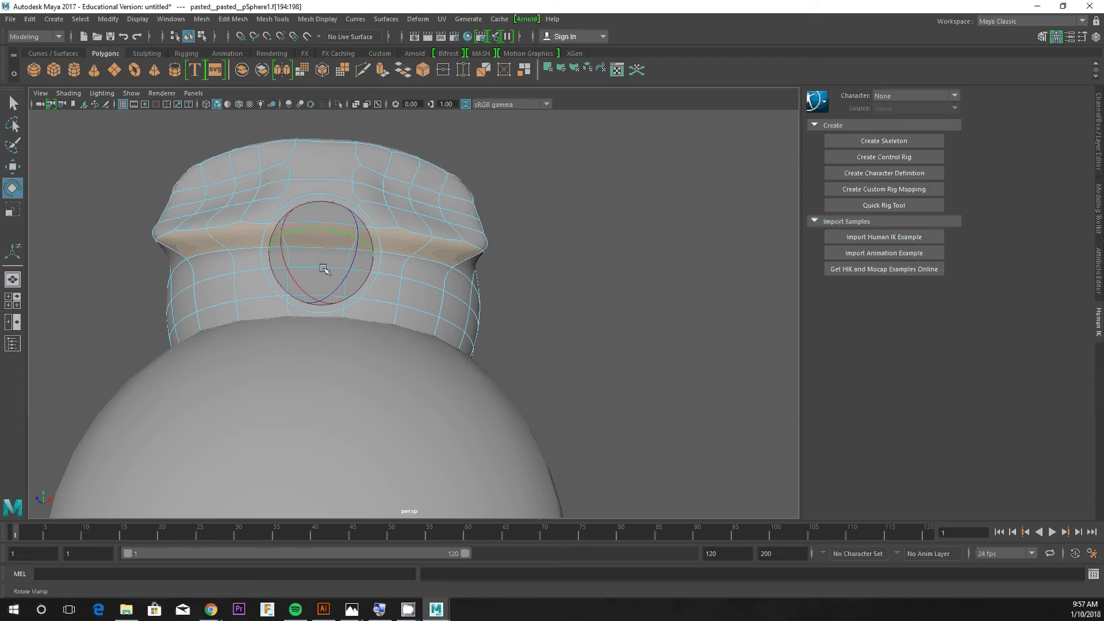
{"action": "left_click_drag", "start_coordinate": [258, 252], "coordinate": [260, 251]}
- Push the upper centre face between the band's two raised patches slightly inward on the horizontal plane and deselect it
{"action": "left_click_drag", "start_coordinate": [539, 206], "coordinate": [538, 178], "text": "alt"}
{"action": "left_click", "coordinate": [436, 198]}
{"action": "key", "text": "w"}
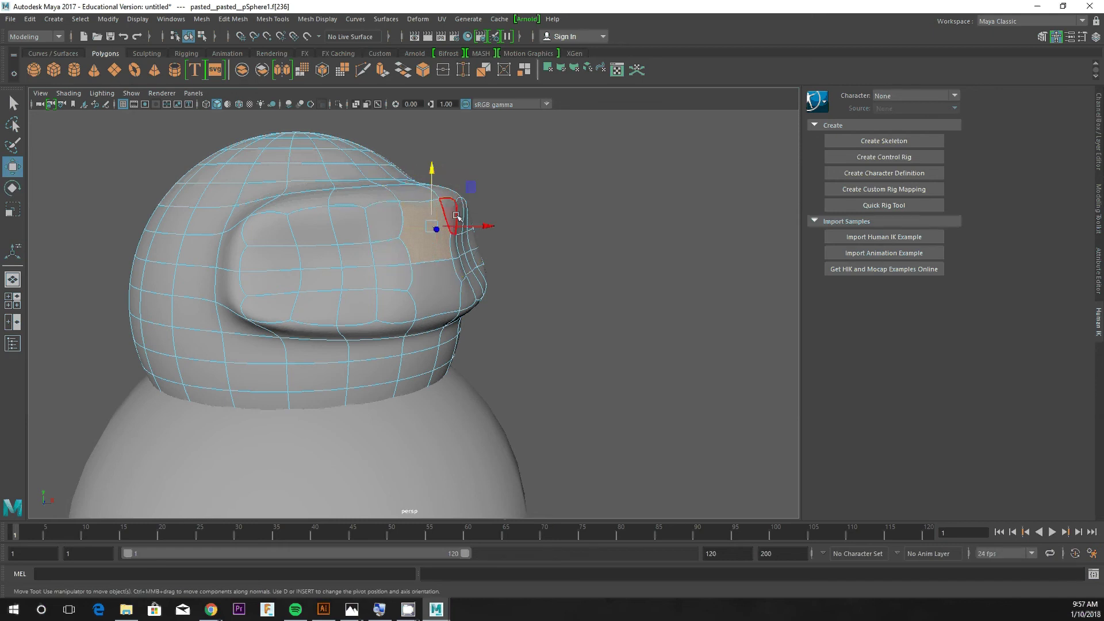
{"action": "left_click_drag", "start_coordinate": [435, 197], "coordinate": [633, 276], "text": "alt"}
{"action": "middle_click_drag", "start_coordinate": [633, 276], "coordinate": [635, 201], "text": "alt"}
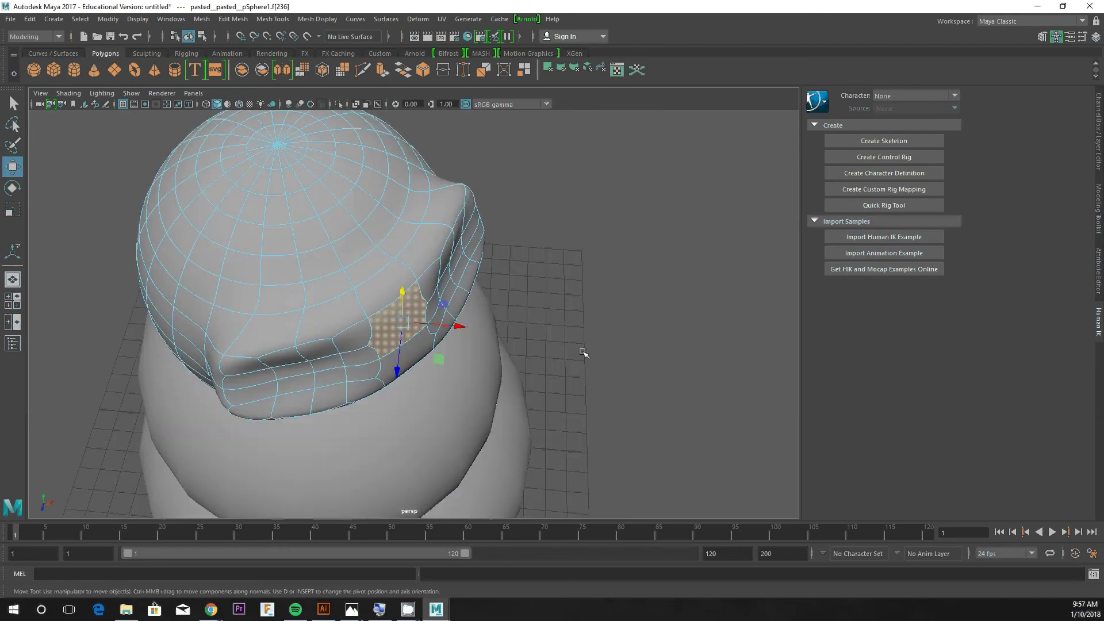
{"action": "left_click_drag", "start_coordinate": [438, 360], "coordinate": [435, 360]}
{"action": "middle_click_drag", "start_coordinate": [435, 359], "coordinate": [432, 353]}
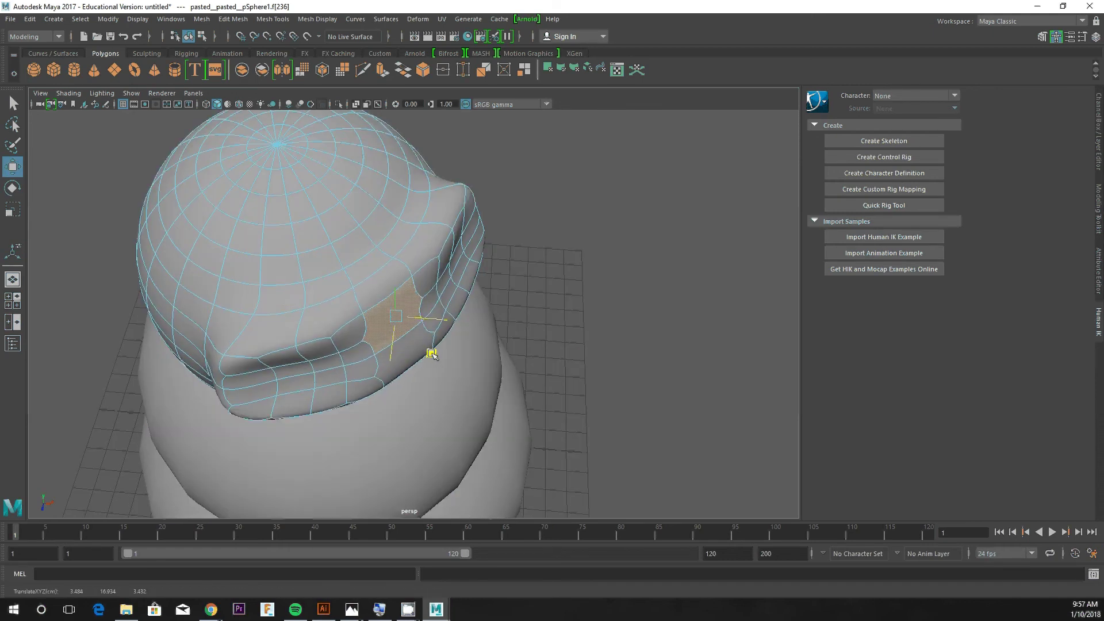
{"action": "left_click", "coordinate": [572, 291]}
- Overlay the coarse cage on the smoothed head and move the short edge at the raised band's upper corner along the X axis
{"action": "left_click_drag", "start_coordinate": [589, 279], "coordinate": [668, 355], "text": "alt"}
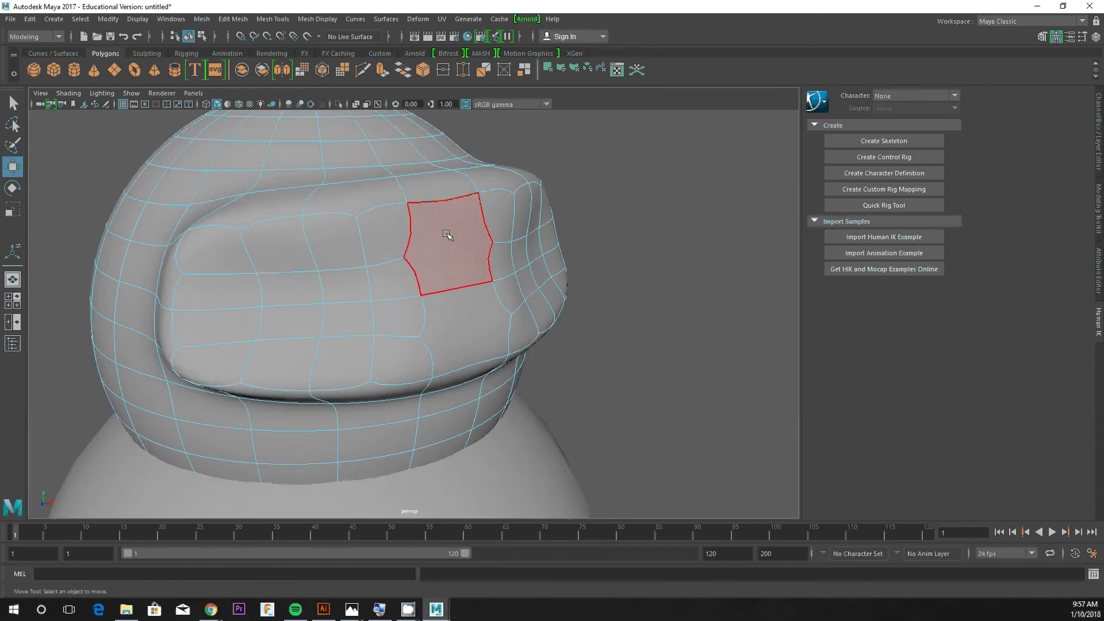
{"action": "key", "text": "2"}
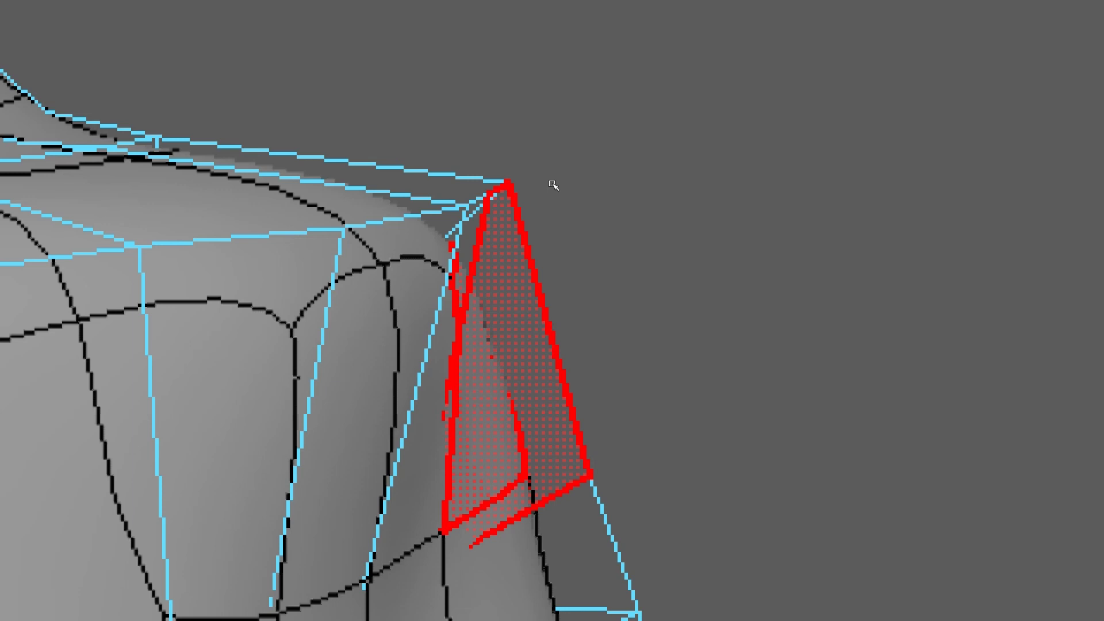
{"action": "right_click_drag", "start_coordinate": [520, 267], "coordinate": [521, 77]}
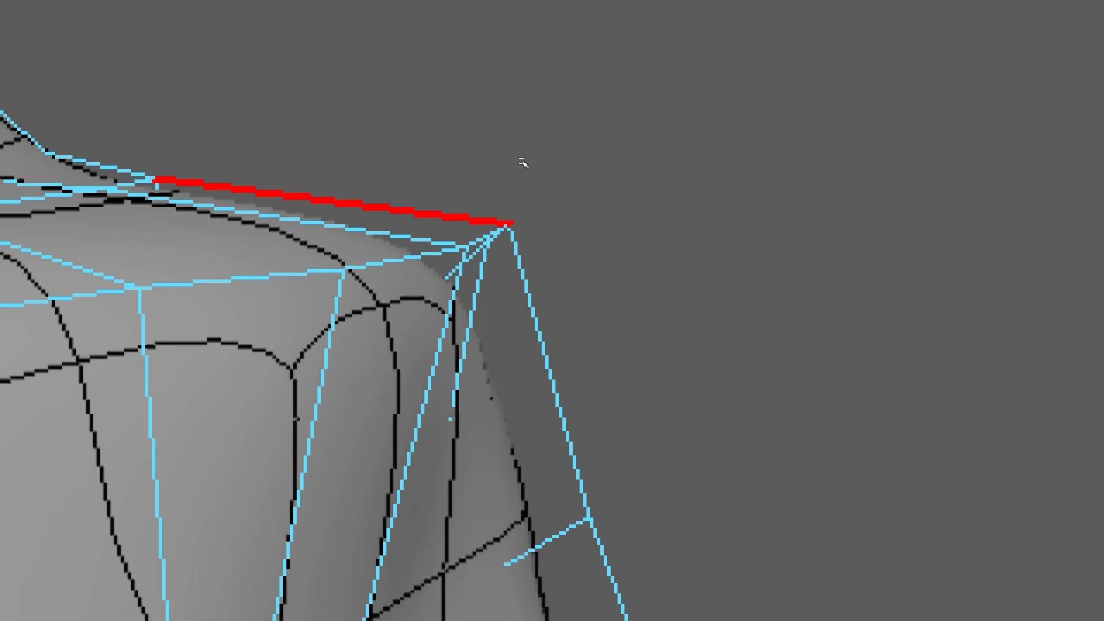
{"action": "left_click", "coordinate": [532, 178]}
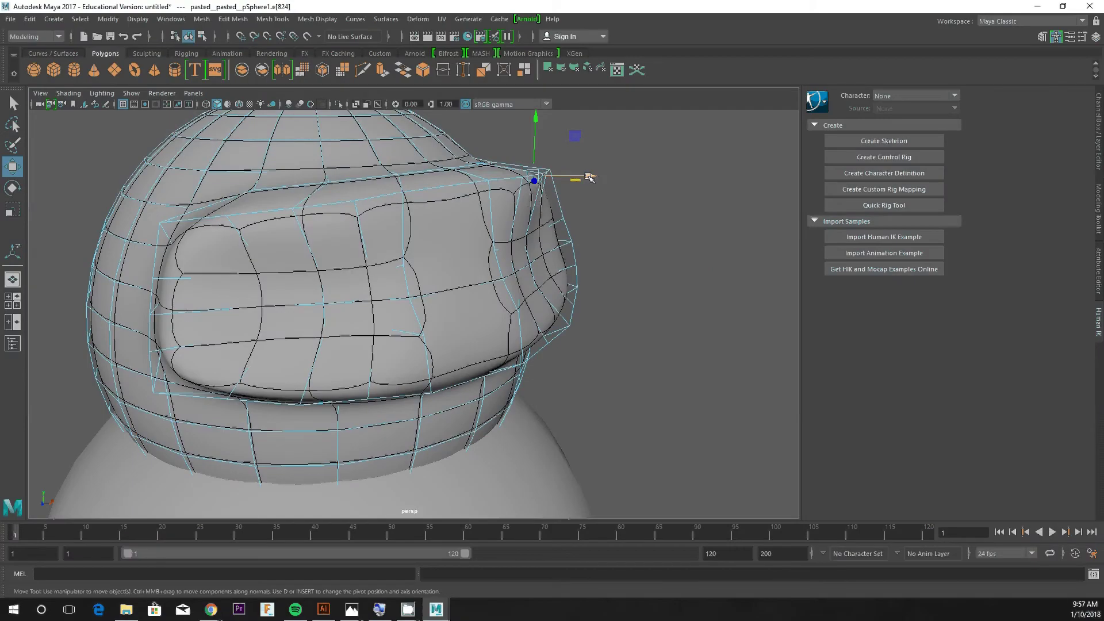
{"action": "left_click_drag", "start_coordinate": [590, 177], "coordinate": [624, 230]}
{"action": "left_click", "coordinate": [640, 224]}
{"action": "scroll", "coordinate": [621, 229], "scroll_direction": "down", "scroll_amount": 4}
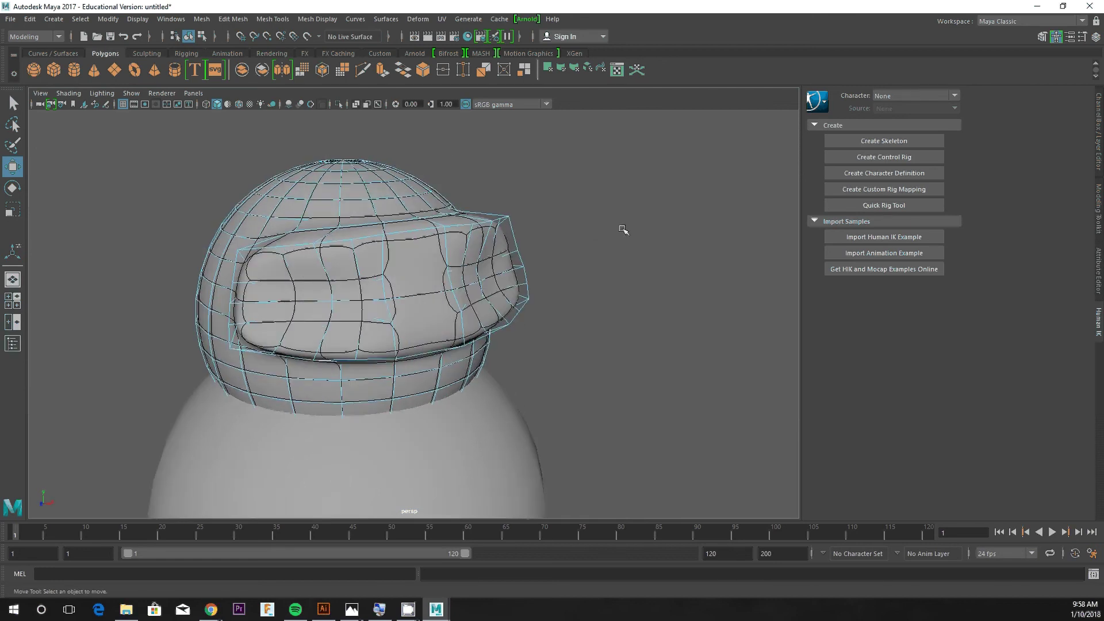
- Return the head to smooth preview without the cage and examine the reshaped band from both sides
{"action": "key", "text": "3"}
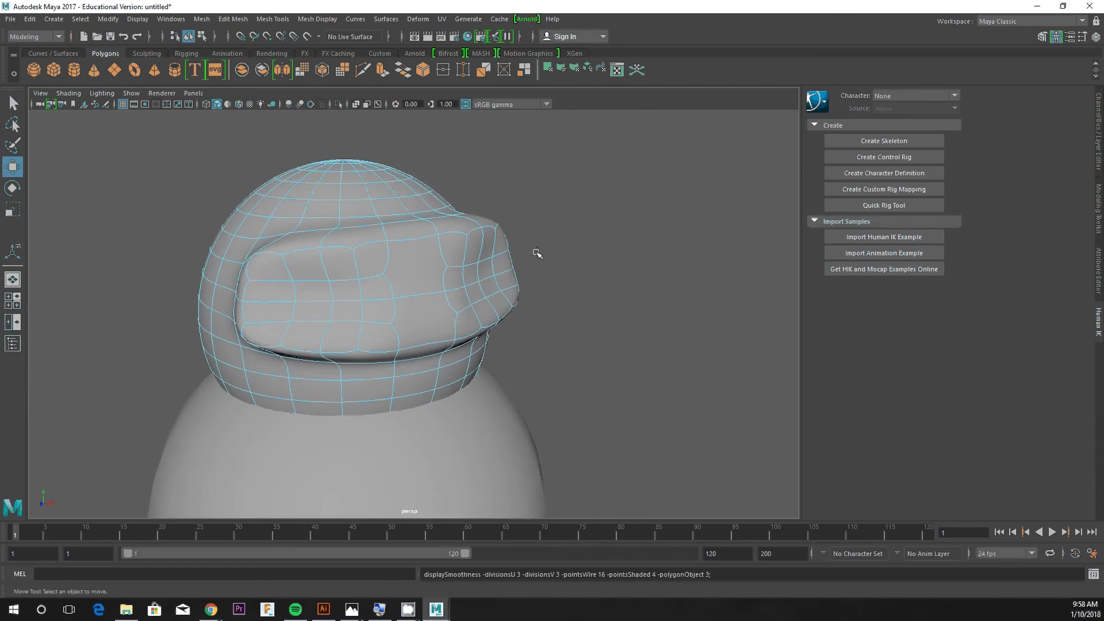
{"action": "left_click_drag", "start_coordinate": [535, 247], "coordinate": [571, 255], "text": "alt"}
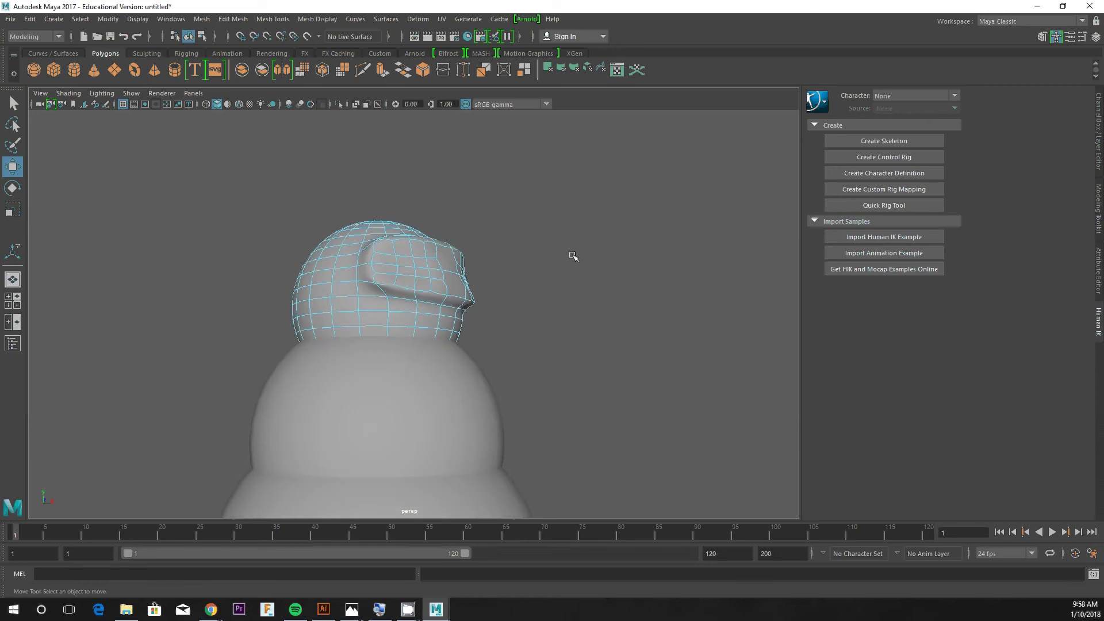
{"action": "scroll", "coordinate": [572, 255], "scroll_direction": "up", "scroll_amount": 5}
{"action": "middle_click_drag", "start_coordinate": [486, 262], "coordinate": [577, 271], "text": "alt"}
{"action": "left_click_drag", "start_coordinate": [577, 271], "coordinate": [569, 288], "text": "alt"}
{"action": "right_click_drag", "start_coordinate": [568, 288], "coordinate": [587, 288], "text": "alt"}
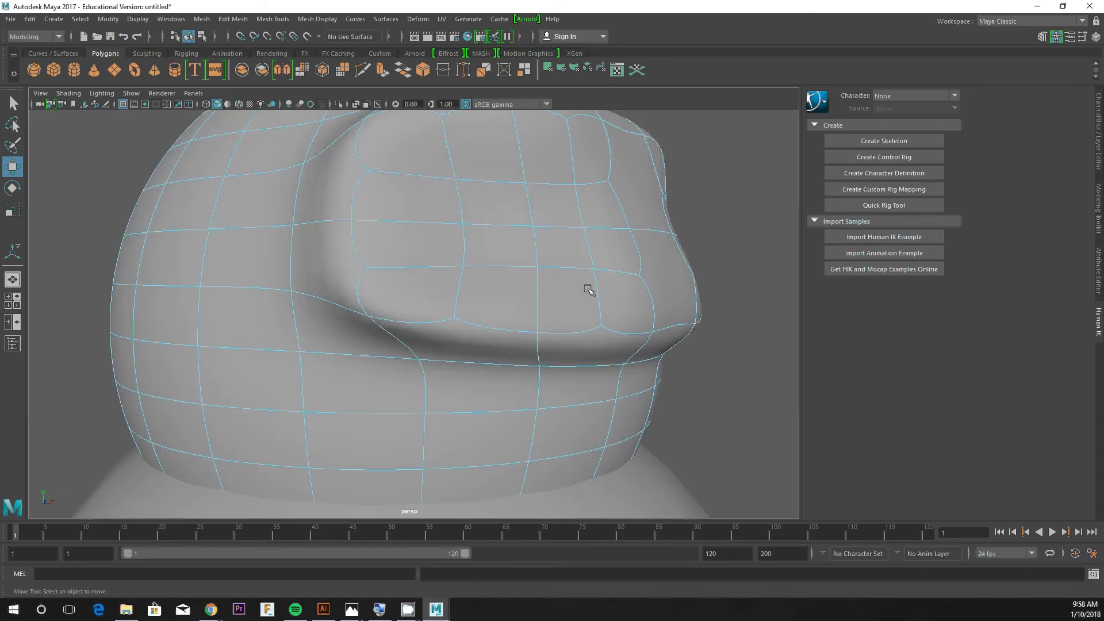
{"action": "left_click_drag", "start_coordinate": [587, 289], "coordinate": [485, 294], "text": "alt"}
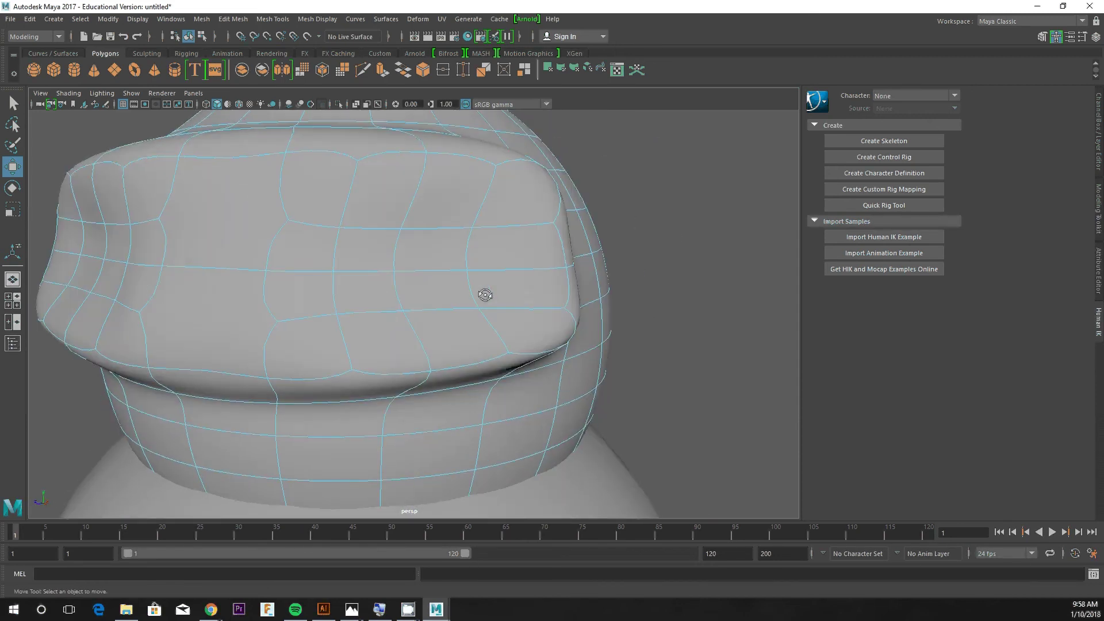
{"action": "right_click_drag", "start_coordinate": [485, 295], "coordinate": [464, 286], "text": "alt"}
{"action": "left_click_drag", "start_coordinate": [464, 285], "coordinate": [435, 283], "text": "alt"}
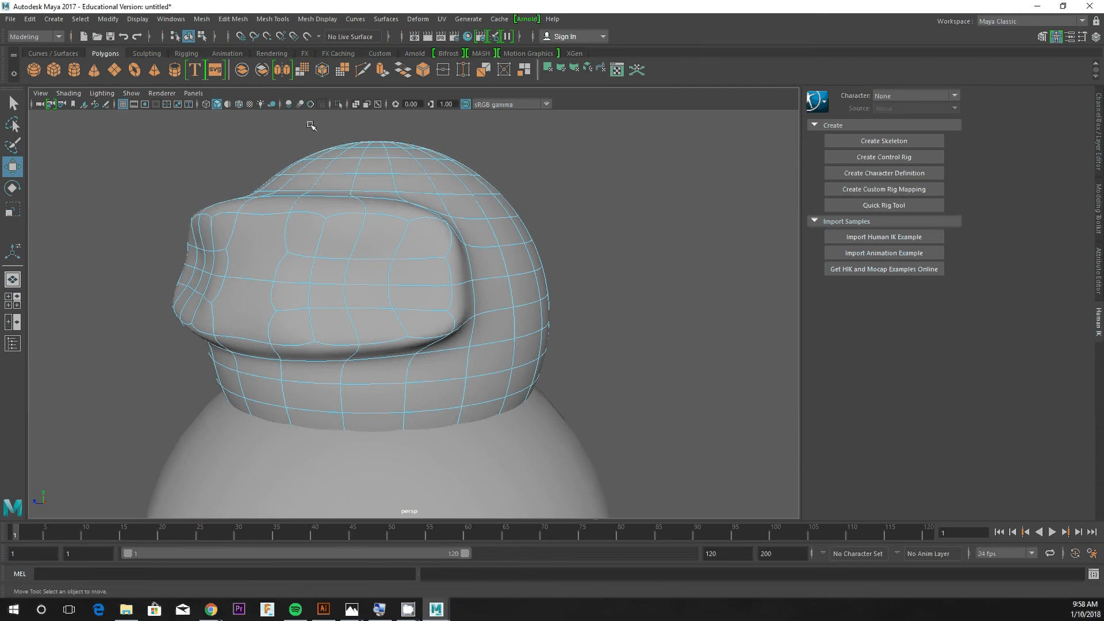
- Return the head to its unsmoothed display, select it as an object and apply Smooth once with 1 division
{"action": "left_click", "coordinate": [303, 72]}
{"action": "key", "text": "1"}
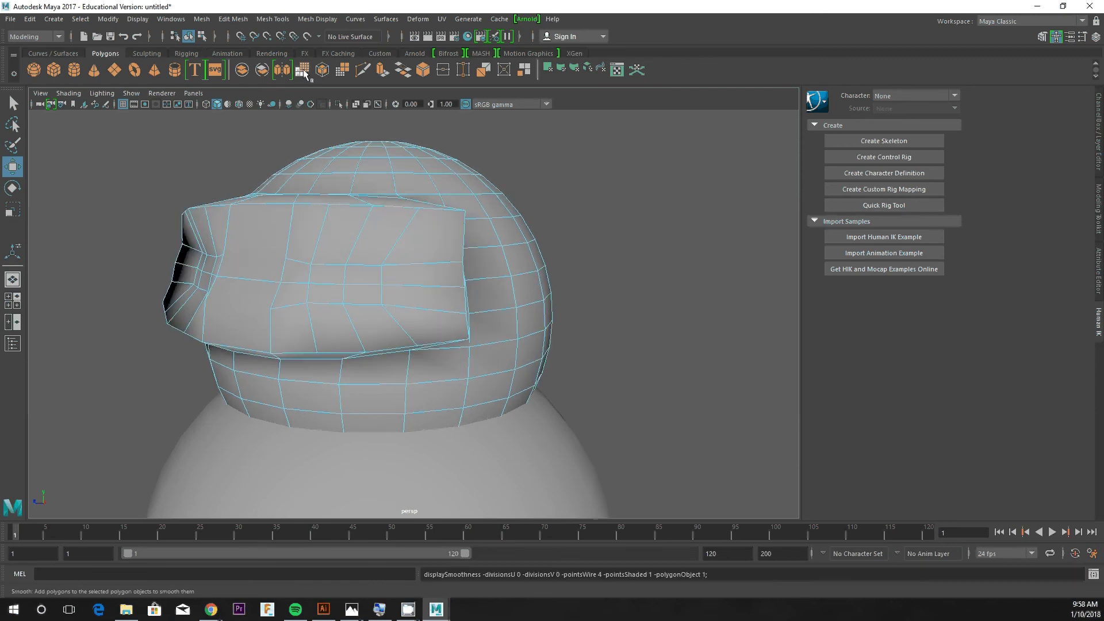
{"action": "left_click", "coordinate": [402, 204]}
{"action": "right_click", "coordinate": [403, 204]}
{"action": "left_click", "coordinate": [459, 186]}
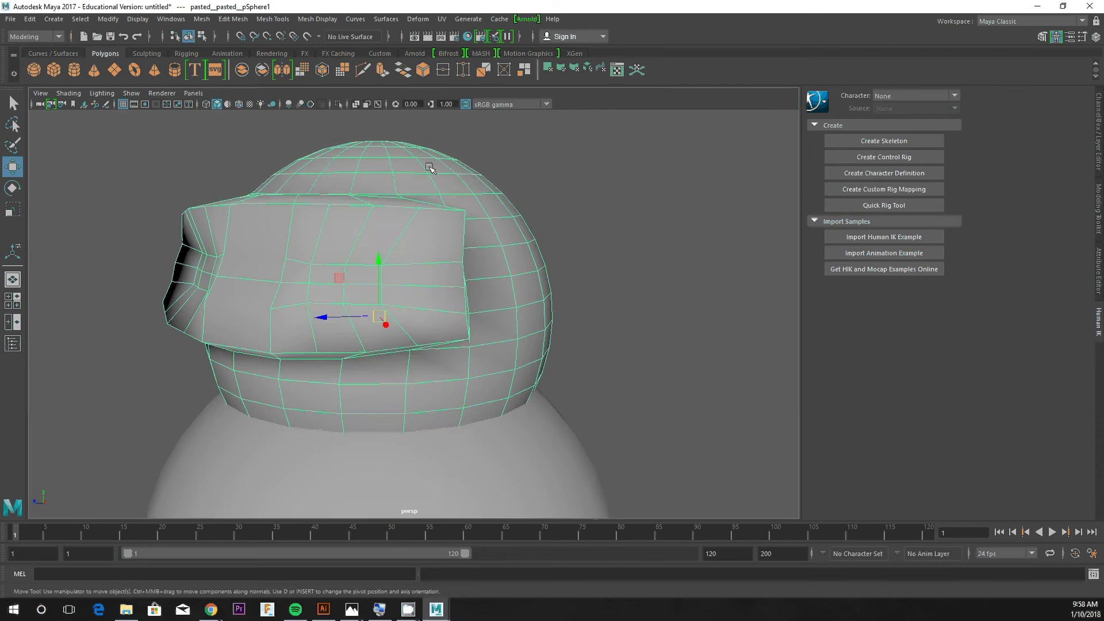
{"action": "left_click", "coordinate": [303, 71]}
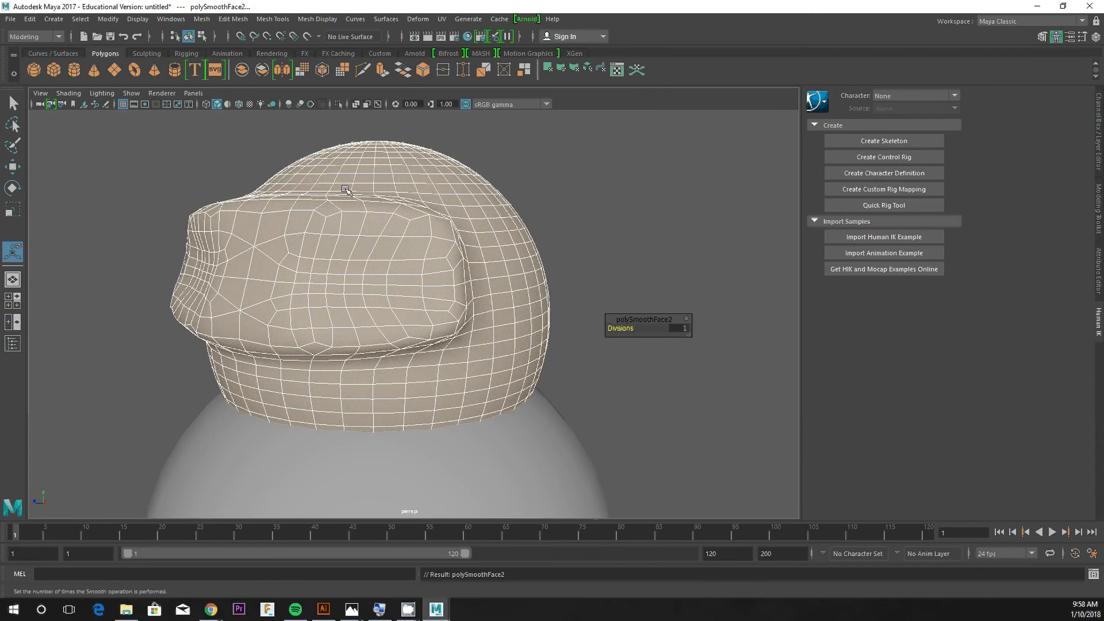
{"action": "left_click_drag", "start_coordinate": [150, 192], "coordinate": [276, 172], "text": "alt"}
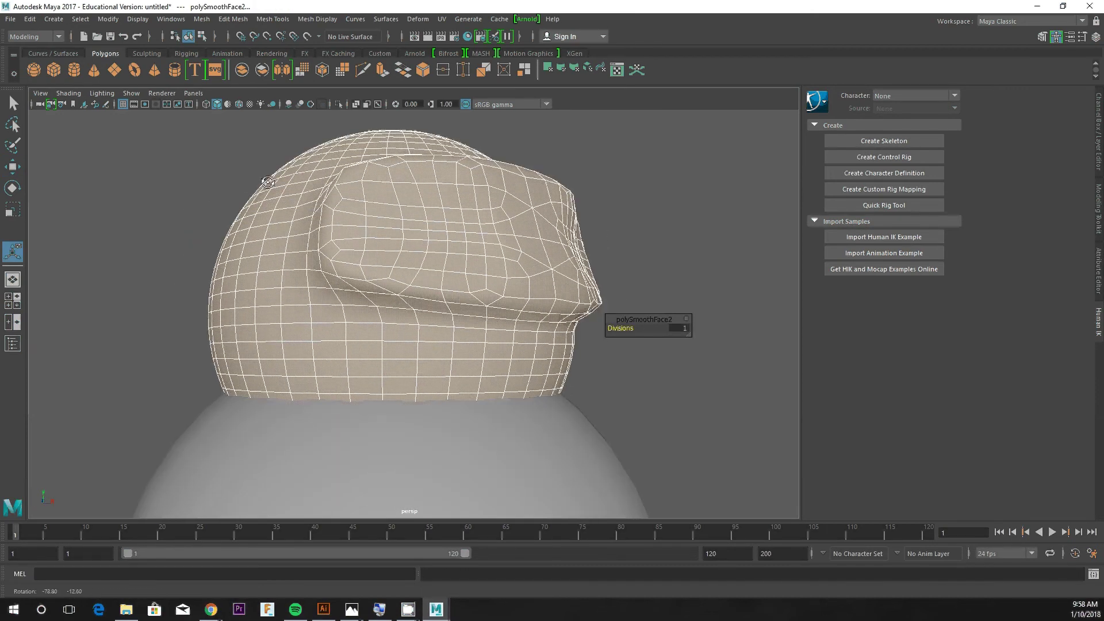
- Apply Smooth to the head three more times with 1 division each and examine the dense mesh
{"action": "left_click", "coordinate": [322, 70]}
{"action": "left_click_drag", "start_coordinate": [633, 173], "coordinate": [316, 60], "text": "alt"}
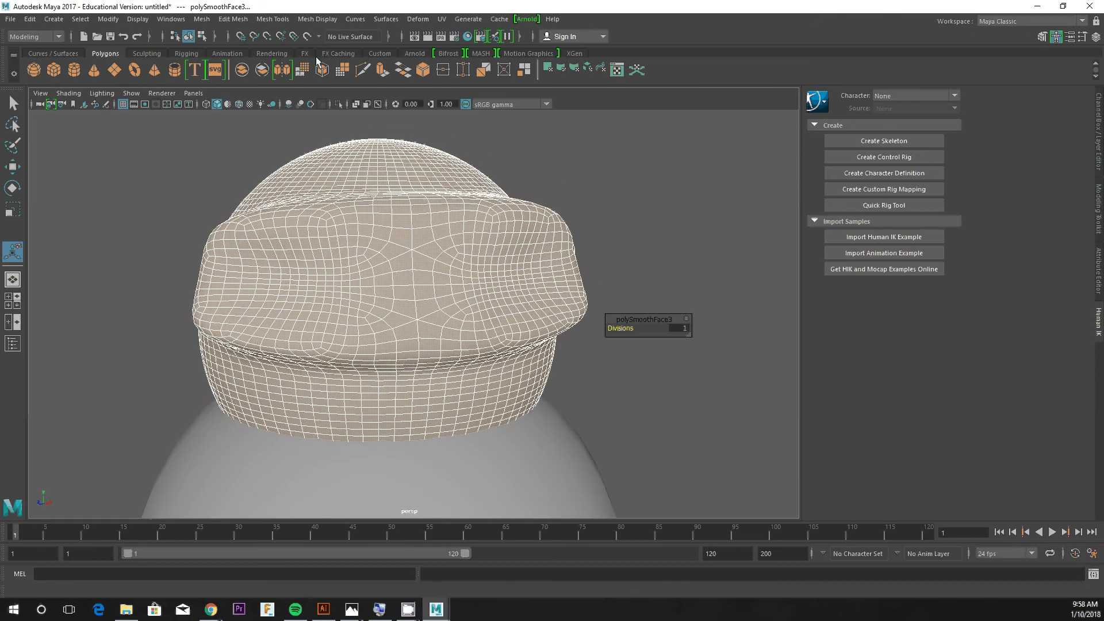
{"action": "left_click", "coordinate": [309, 69]}
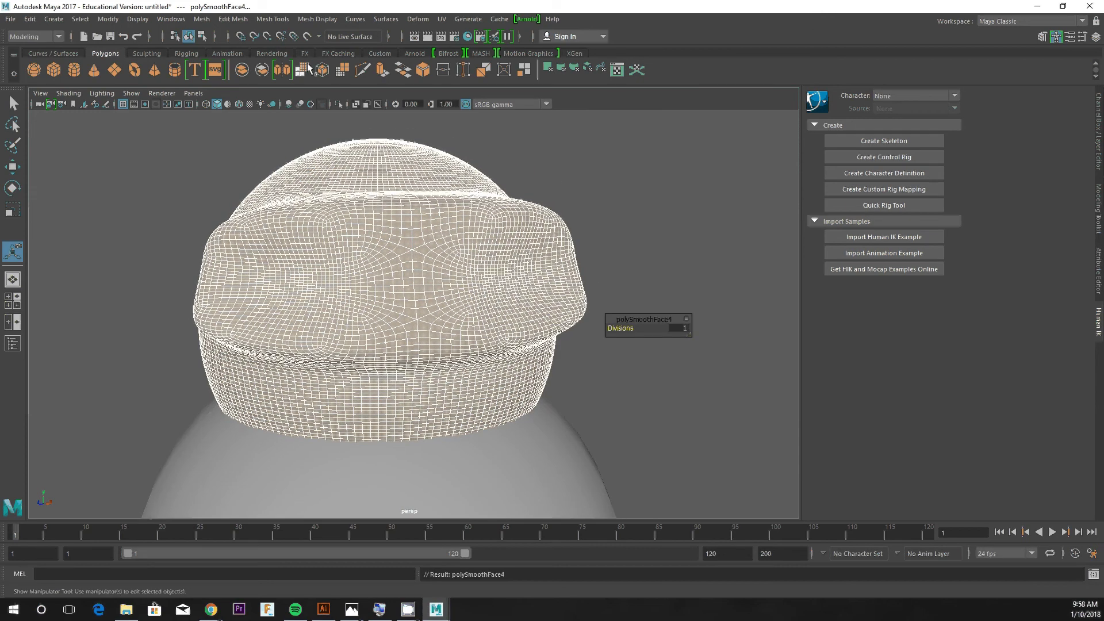
{"action": "left_click", "coordinate": [308, 68]}
{"action": "left_click_drag", "start_coordinate": [356, 144], "coordinate": [370, 242], "text": "alt"}
{"action": "scroll", "coordinate": [354, 235], "scroll_direction": "up", "scroll_amount": 8}
{"action": "scroll", "coordinate": [360, 239], "scroll_direction": "down", "scroll_amount": 7}
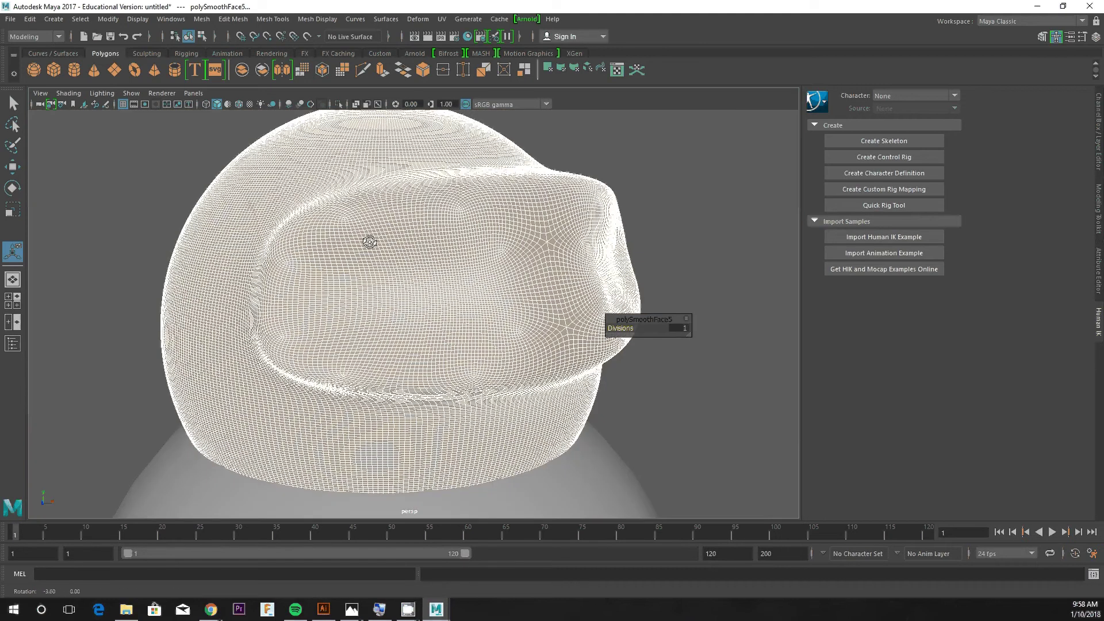
- Undo all four Smooth operations on the head and show it in smooth preview
{"action": "key", "text": "ctrl+z"}
{"action": "key", "text": "ctrl+z"}
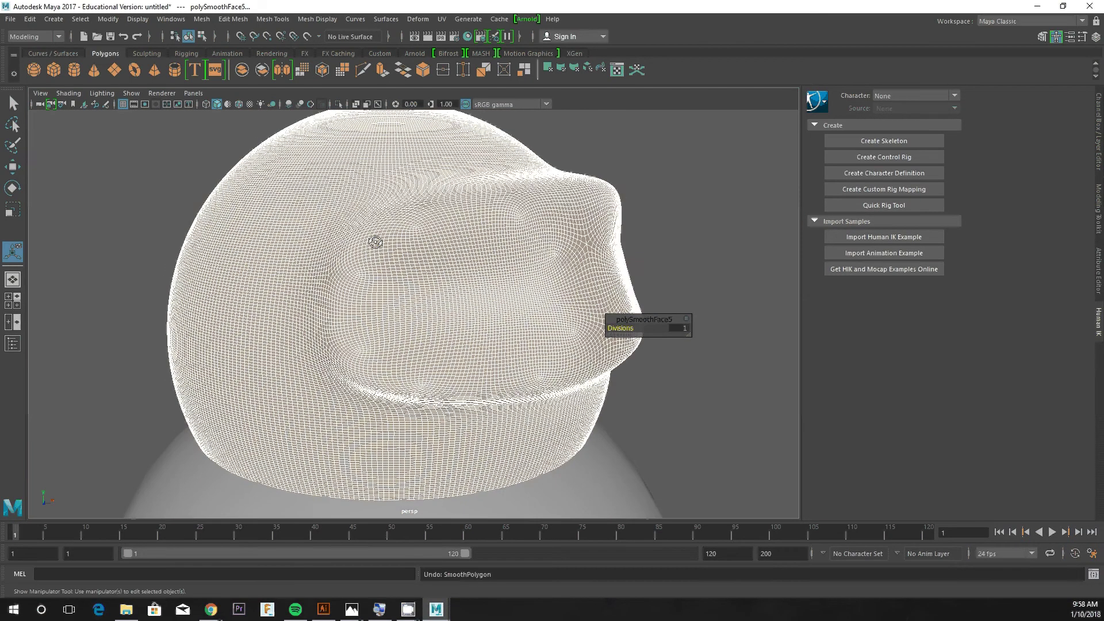
{"action": "key", "text": "ctrl+z"}
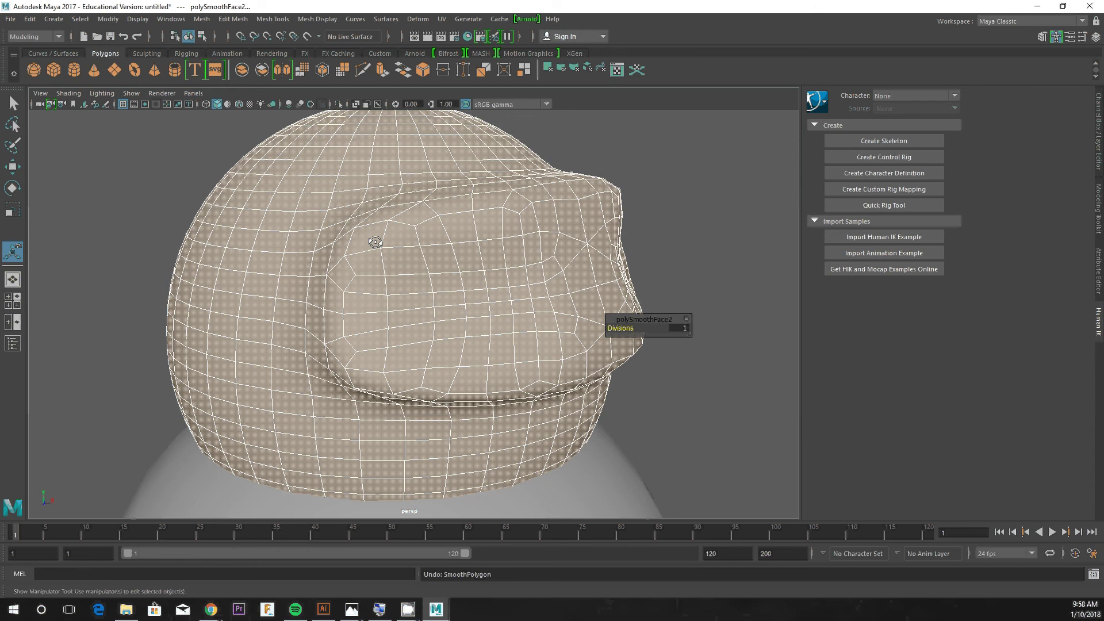
{"action": "left_click_drag", "start_coordinate": [357, 244], "coordinate": [306, 241], "text": "alt"}
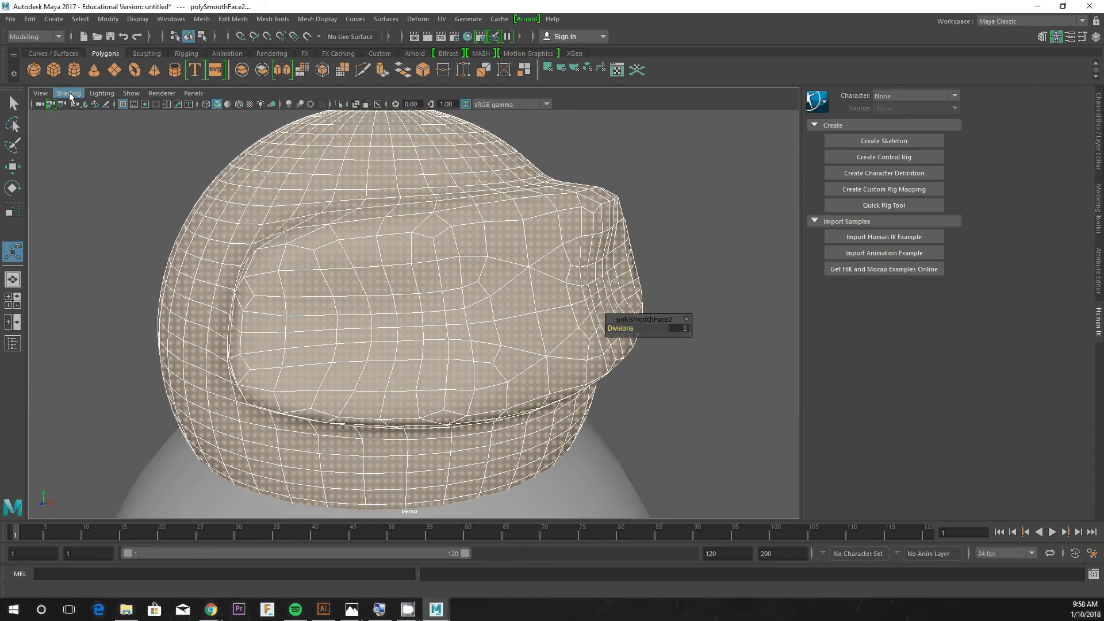
{"action": "key", "text": "ctrl+z"}
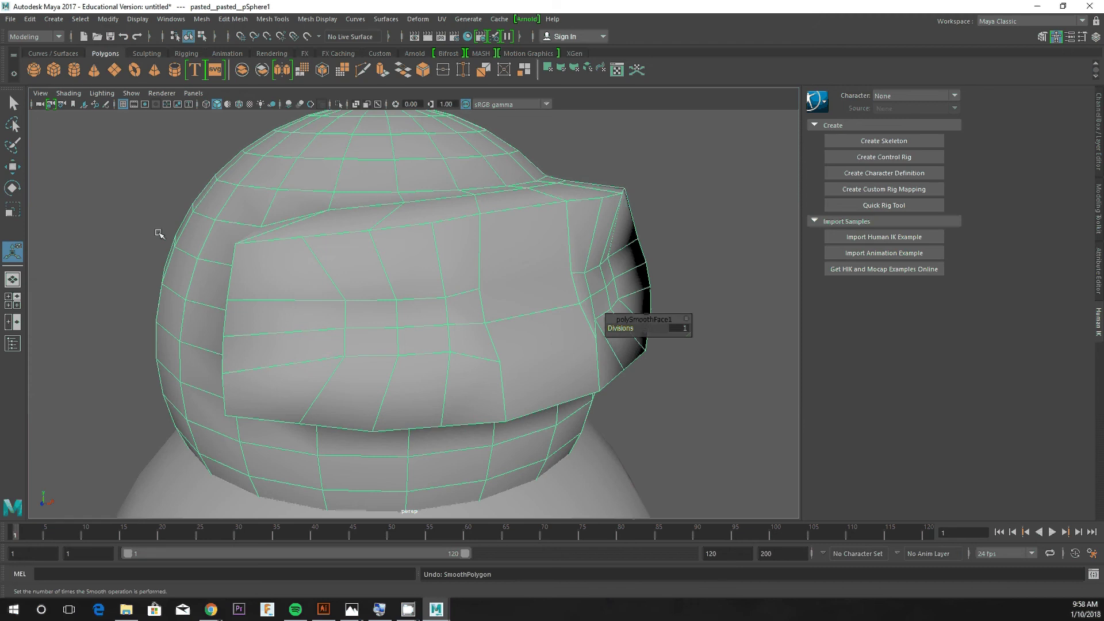
{"action": "key", "text": "3"}
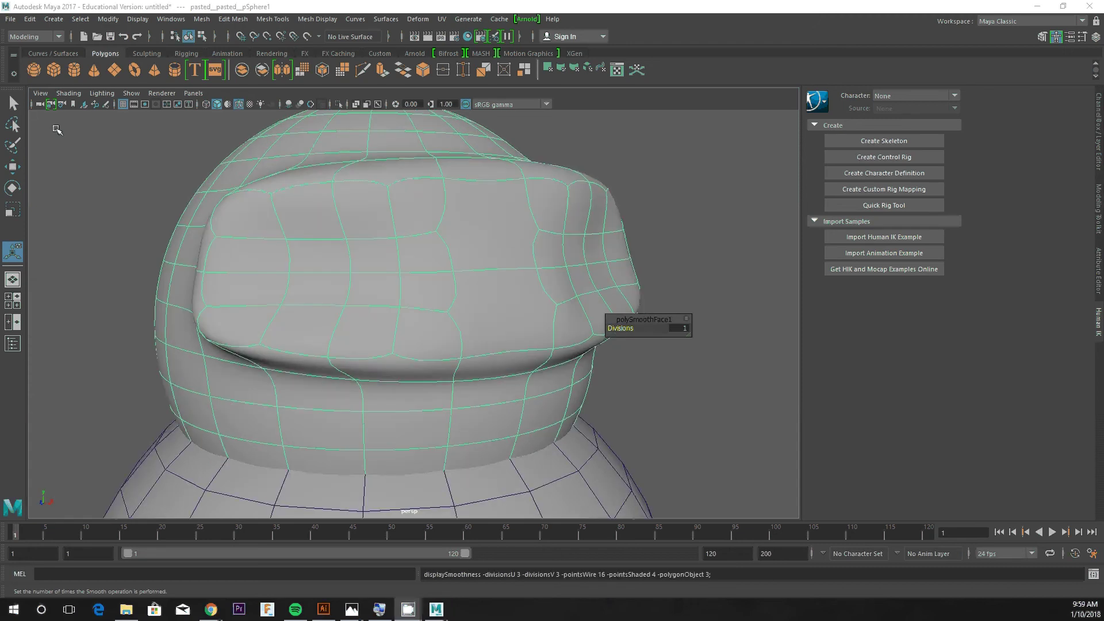
- Look through the viewport shading modes and switch the display to Bounding Box
{"action": "left_click", "coordinate": [69, 93]}
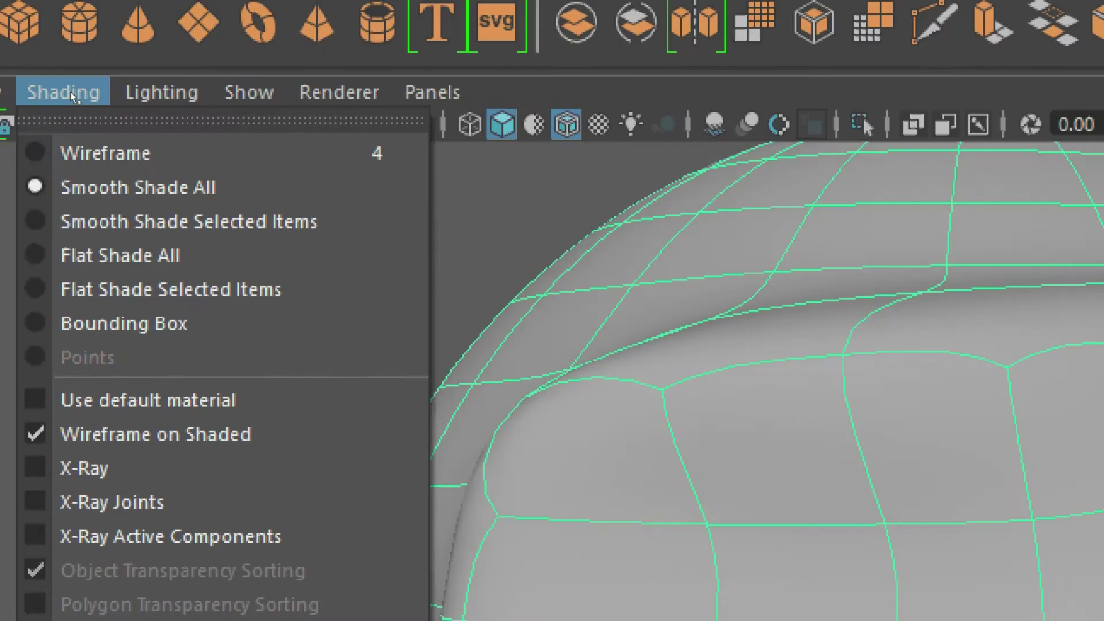
{"action": "left_click", "coordinate": [70, 93]}
{"action": "left_click", "coordinate": [33, 91]}
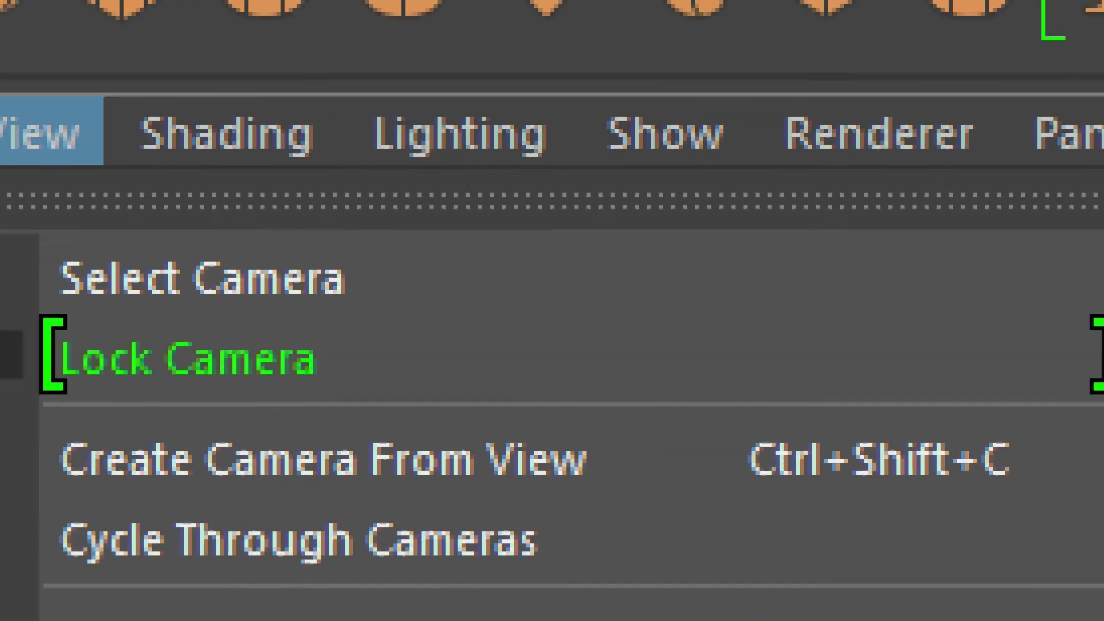
{"action": "mouse_move", "coordinate": [84, 94]}
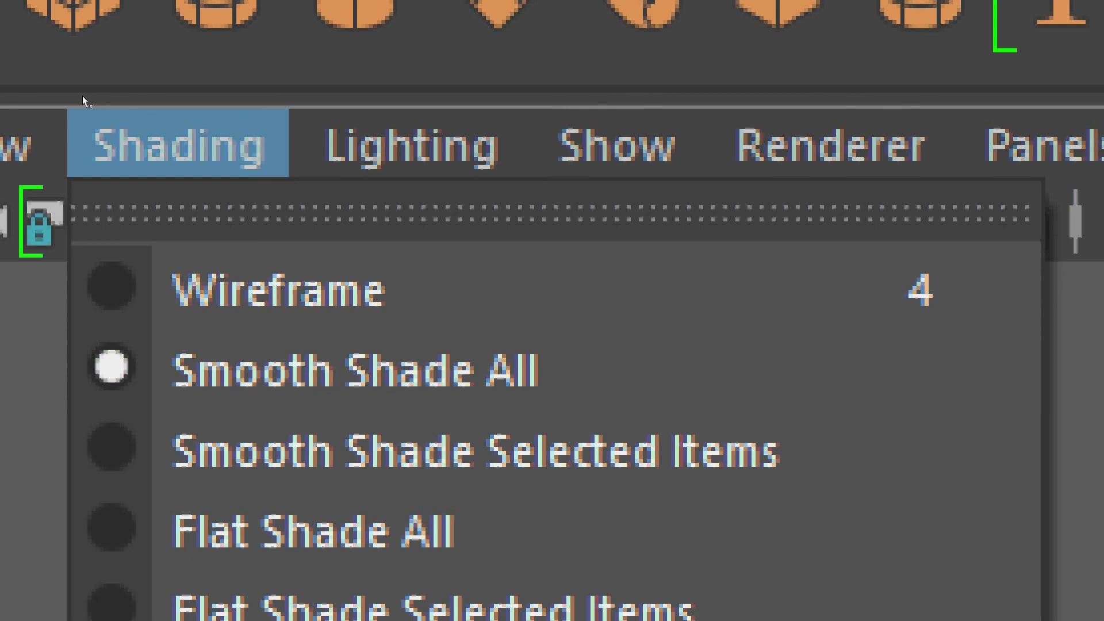
{"action": "key", "text": "Down"}
{"action": "key", "text": "Down"}
{"action": "key", "text": "Down"}
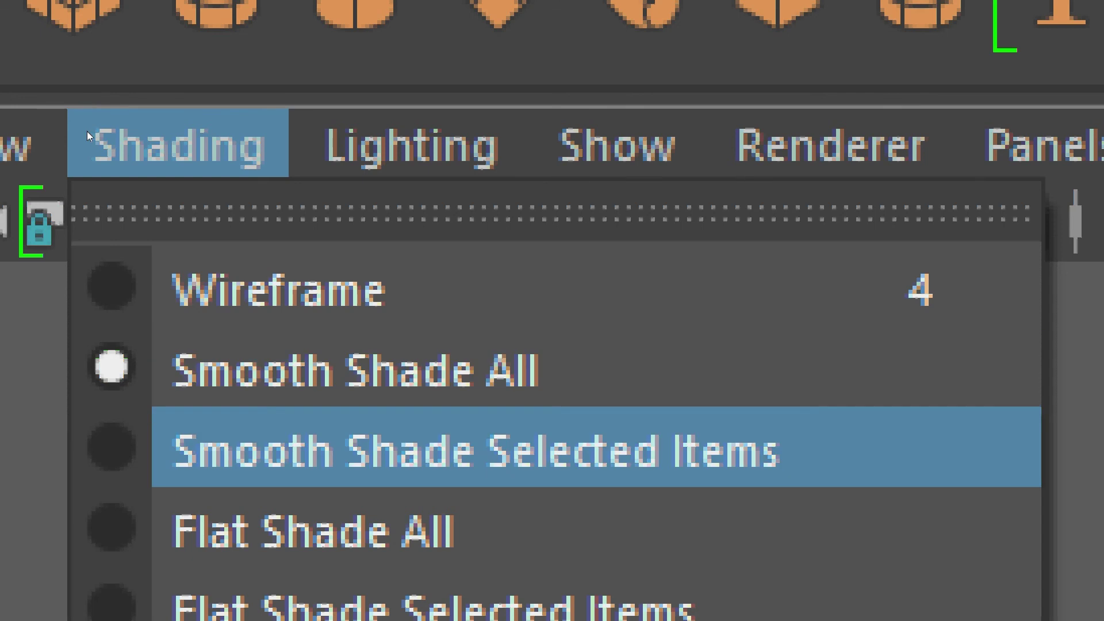
{"action": "key", "text": "Down"}
{"action": "key", "text": "Down"}
{"action": "key", "text": "Down"}
{"action": "key", "text": "Down"}
{"action": "key", "text": "Up"}
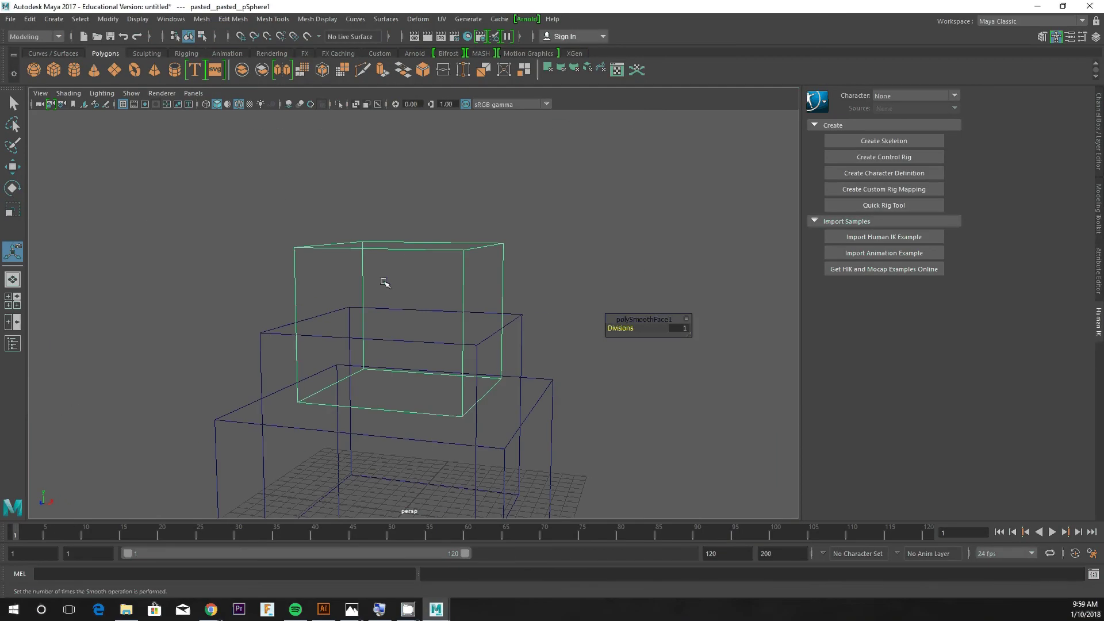
- Restore Smooth Shade All, turn on X-Ray to look through the head, and turn X-Ray off again
{"action": "left_click", "coordinate": [66, 94]}
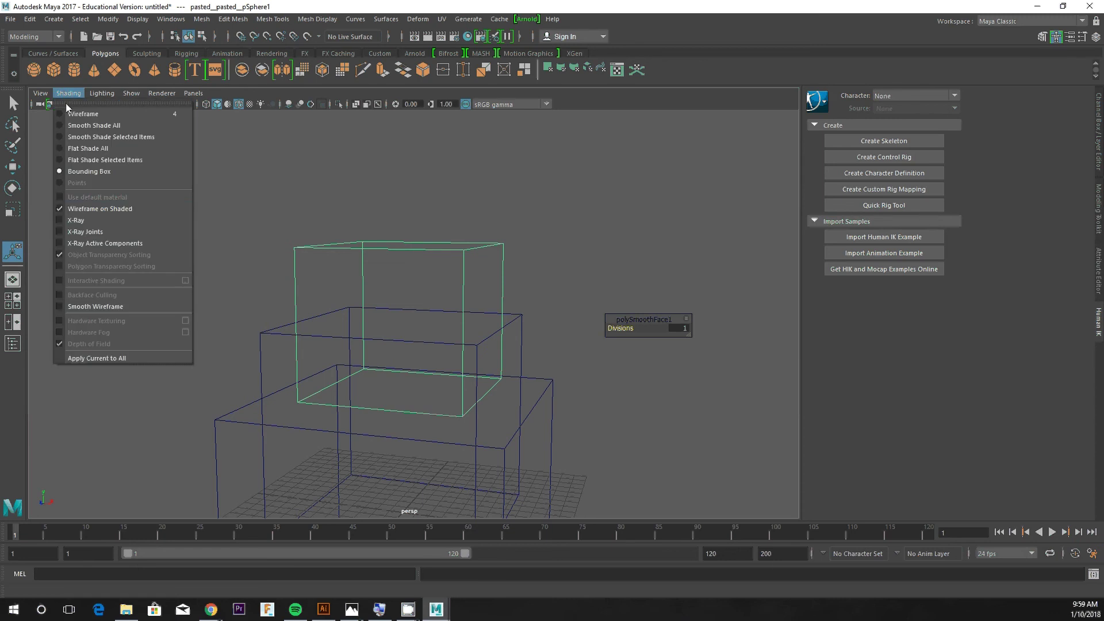
{"action": "left_click", "coordinate": [79, 219]}
{"action": "scroll", "coordinate": [380, 339], "scroll_direction": "up", "scroll_amount": 8}
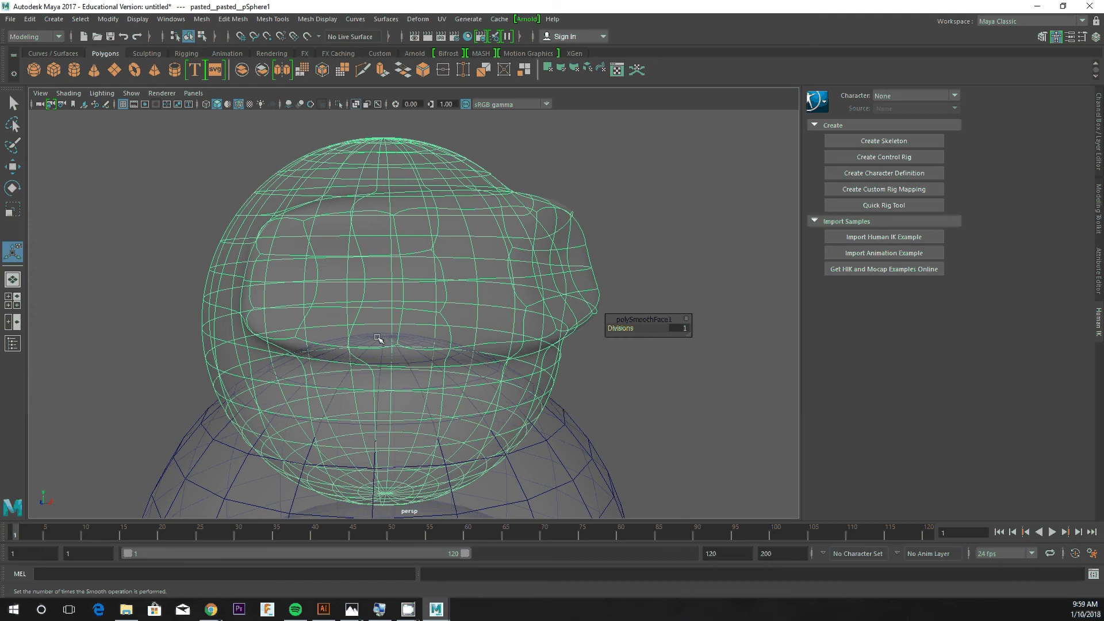
{"action": "left_click_drag", "start_coordinate": [381, 343], "coordinate": [328, 325], "text": "alt"}
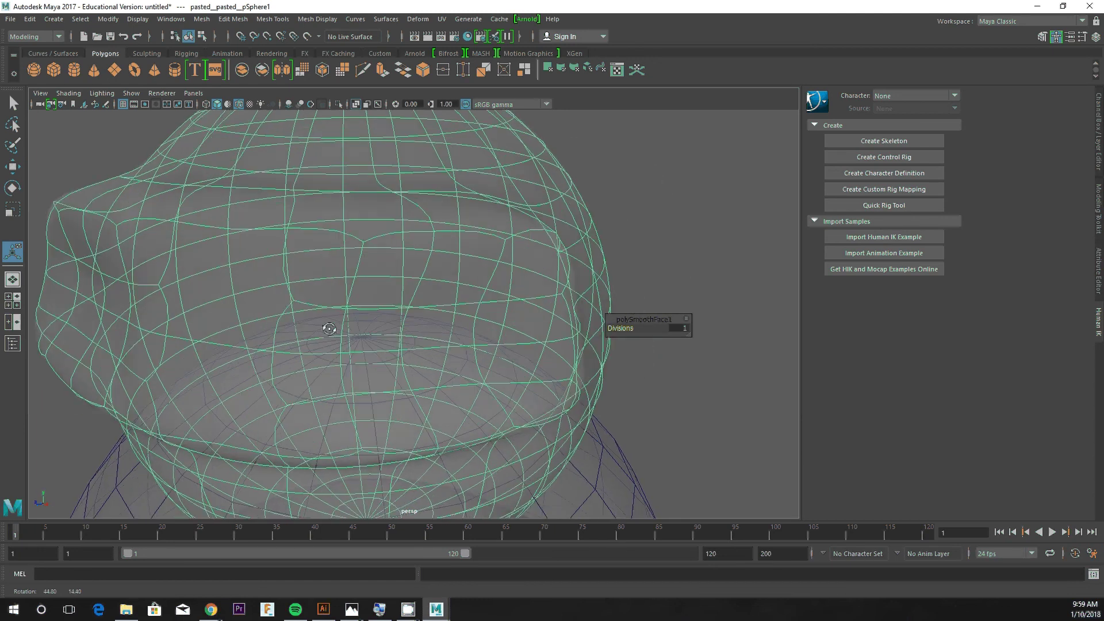
{"action": "left_click", "coordinate": [68, 92]}
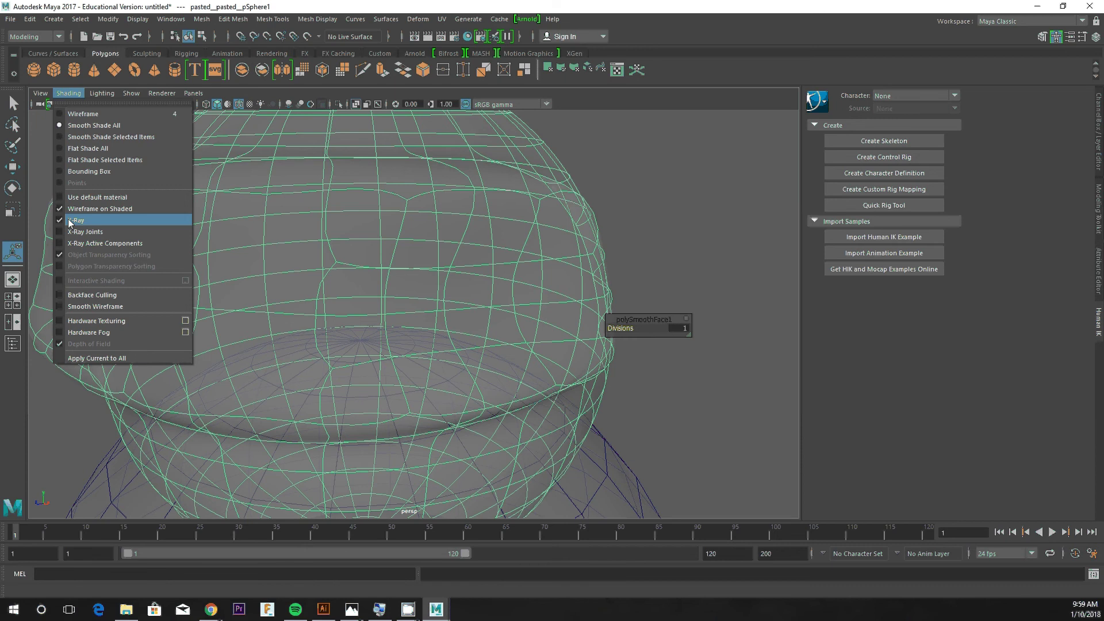
{"action": "left_click", "coordinate": [70, 222]}
- Turn Smooth Wireframe on to inspect the wire lines, turn it off again and deselect the head
{"action": "left_click", "coordinate": [69, 93]}
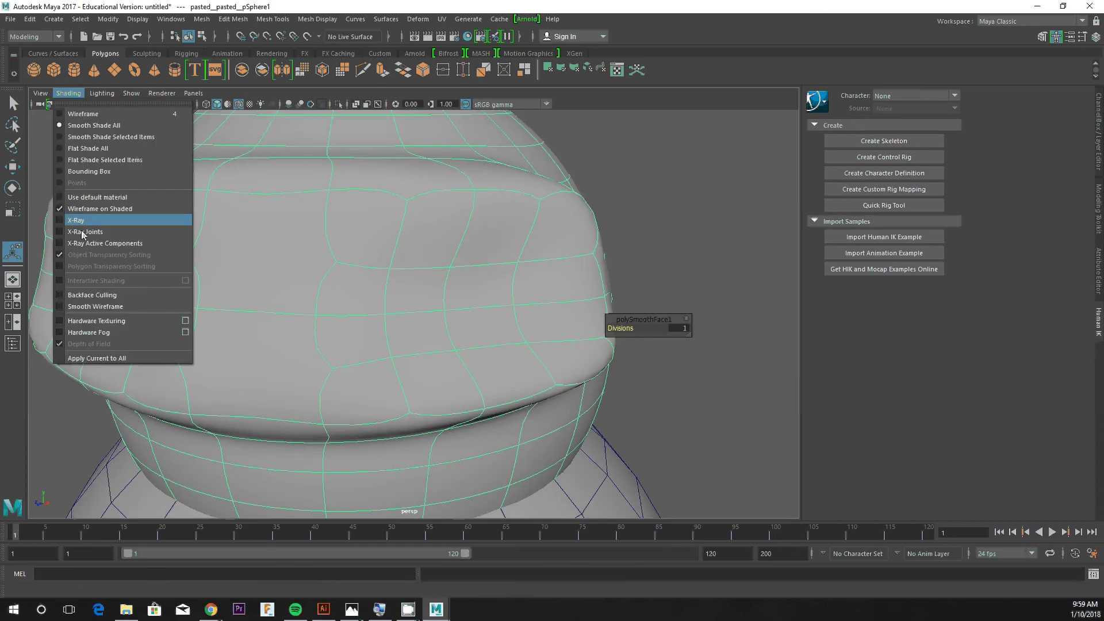
{"action": "left_click", "coordinate": [92, 307]}
{"action": "left_click", "coordinate": [68, 92]}
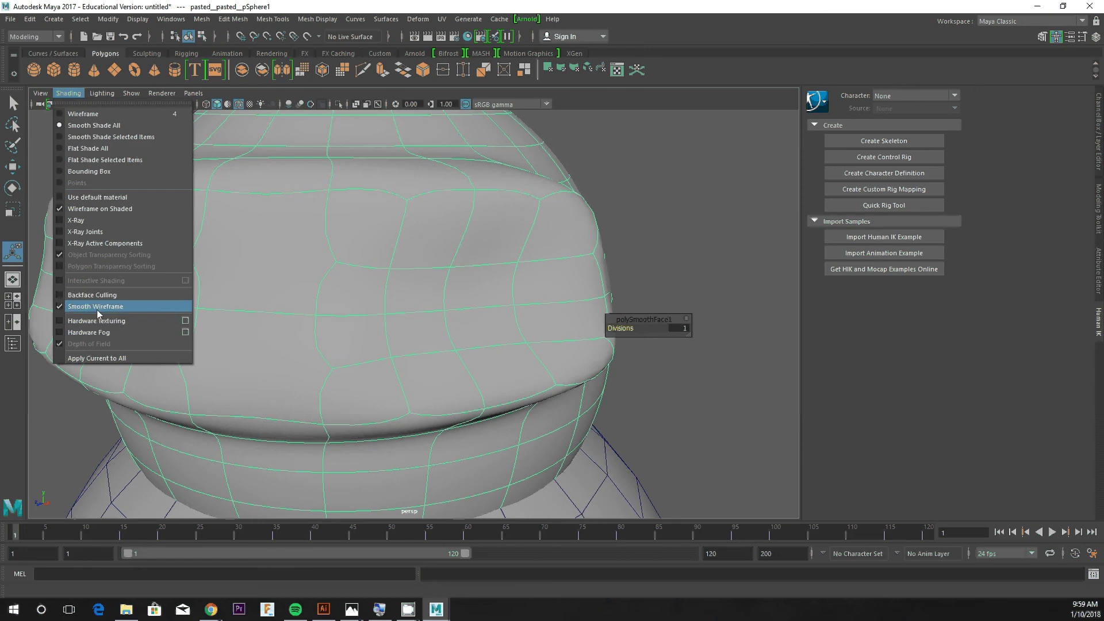
{"action": "left_click", "coordinate": [97, 307]}
{"action": "left_click", "coordinate": [68, 93]}
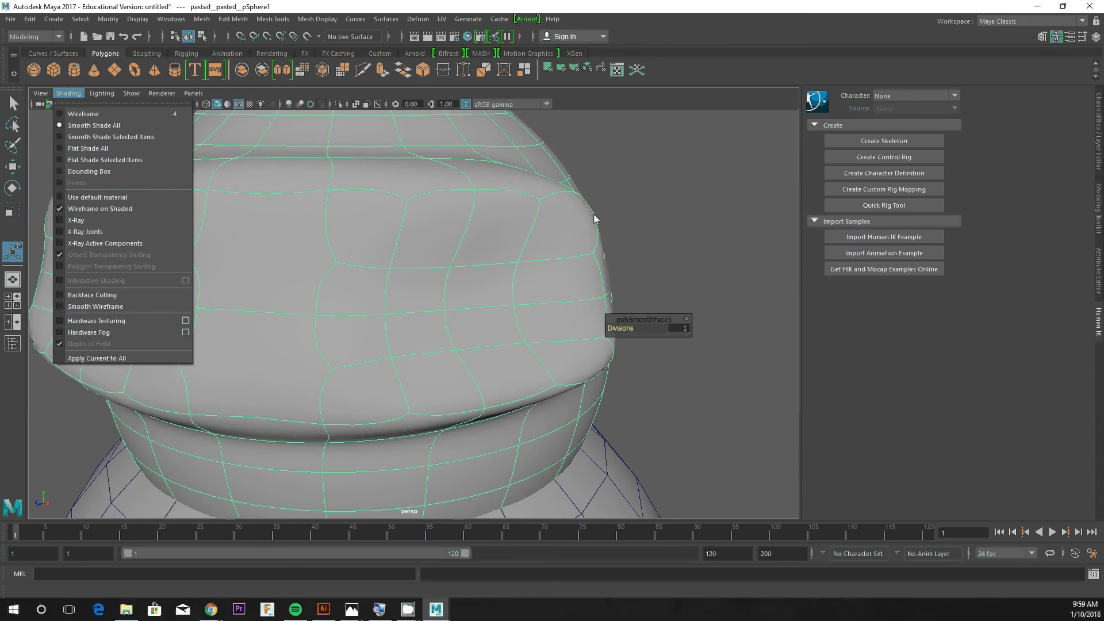
{"action": "left_click", "coordinate": [661, 200]}
- Select the head with its full shape in view and compare its coarse display with the smooth preview
{"action": "left_click_drag", "start_coordinate": [375, 203], "coordinate": [422, 206], "text": "alt"}
{"action": "middle_click_drag", "start_coordinate": [422, 207], "coordinate": [445, 234], "text": "alt"}
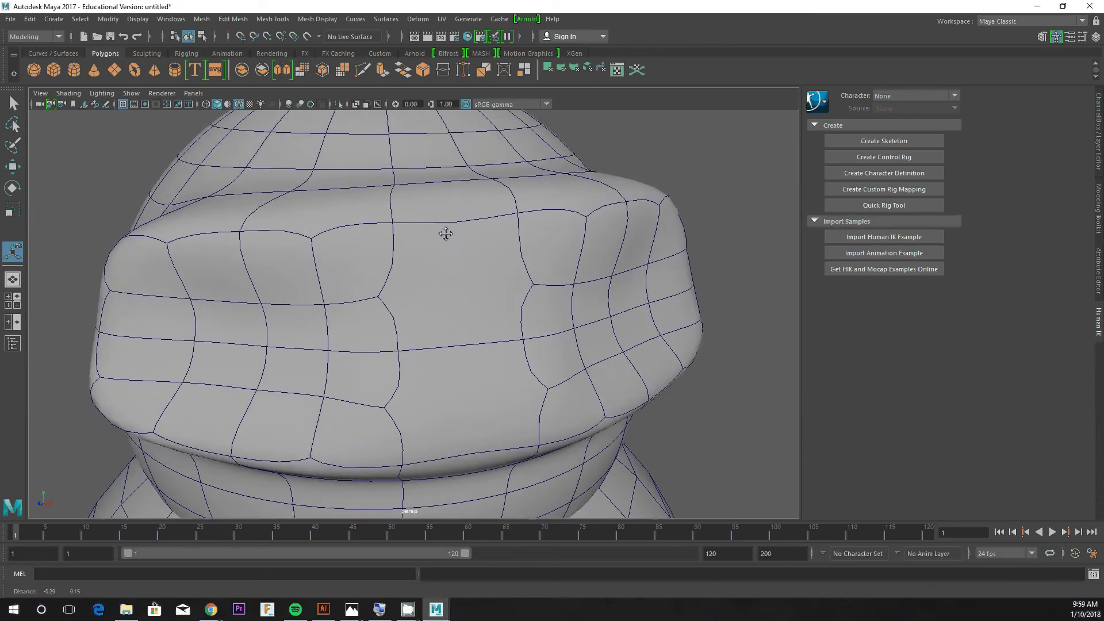
{"action": "scroll", "coordinate": [451, 240], "scroll_direction": "down", "scroll_amount": 5}
{"action": "middle_click_drag", "start_coordinate": [471, 254], "coordinate": [465, 214], "text": "alt"}
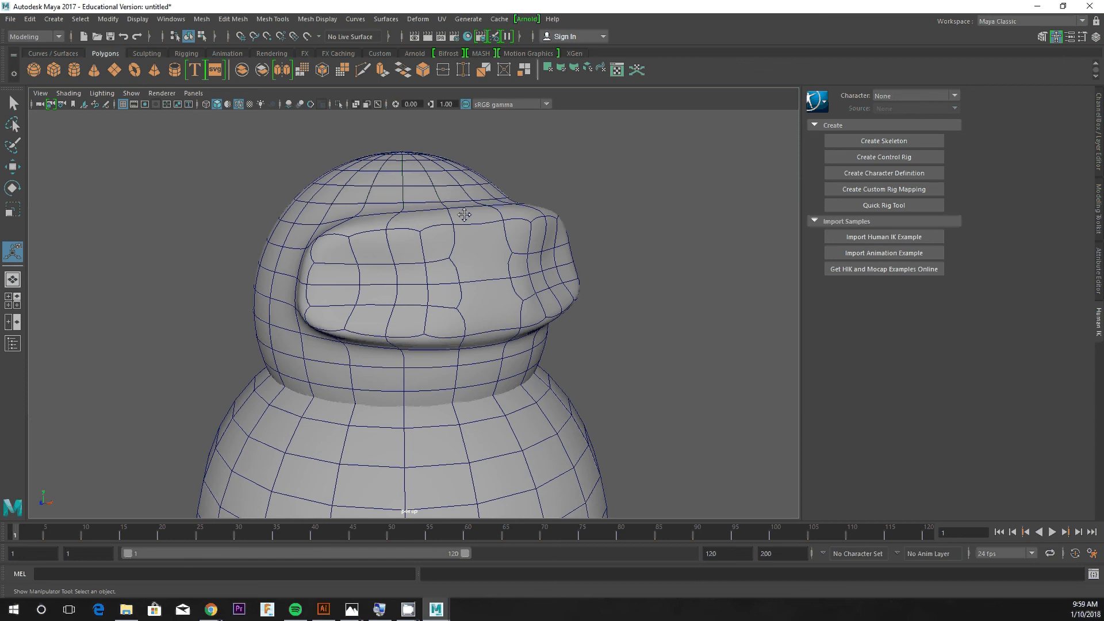
{"action": "left_click", "coordinate": [465, 214]}
{"action": "key", "text": "2"}
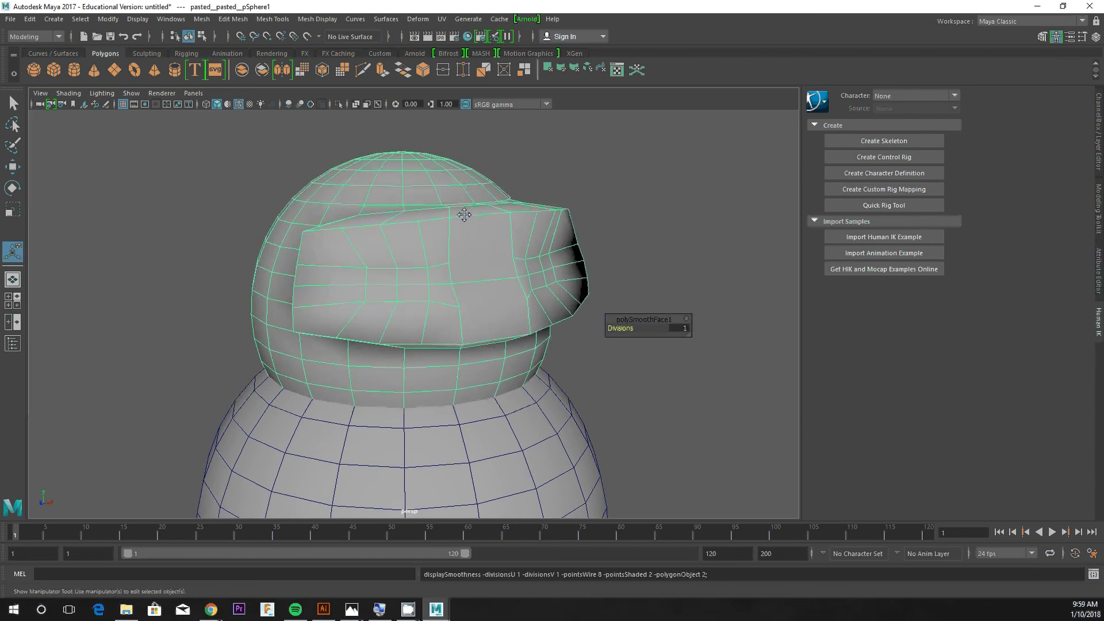
{"action": "key", "text": "3"}
- Alternate the viewport between wireframe and shaded display several times to compare them, finishing in shaded display
{"action": "key", "text": "4"}
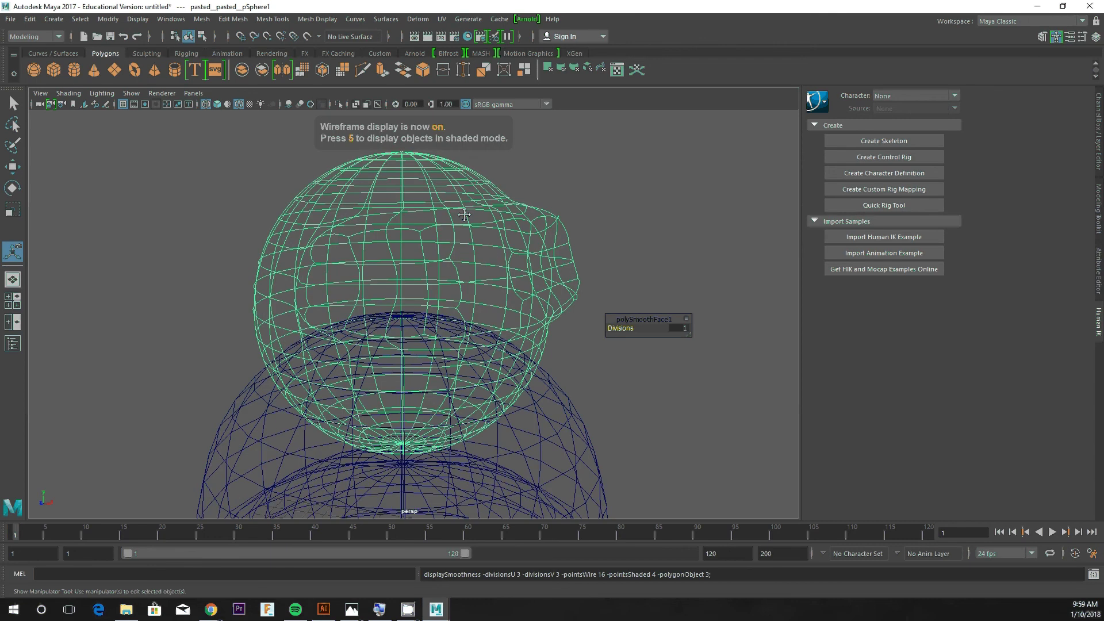
{"action": "key", "text": "6"}
{"action": "key", "text": "5"}
{"action": "key", "text": "4"}
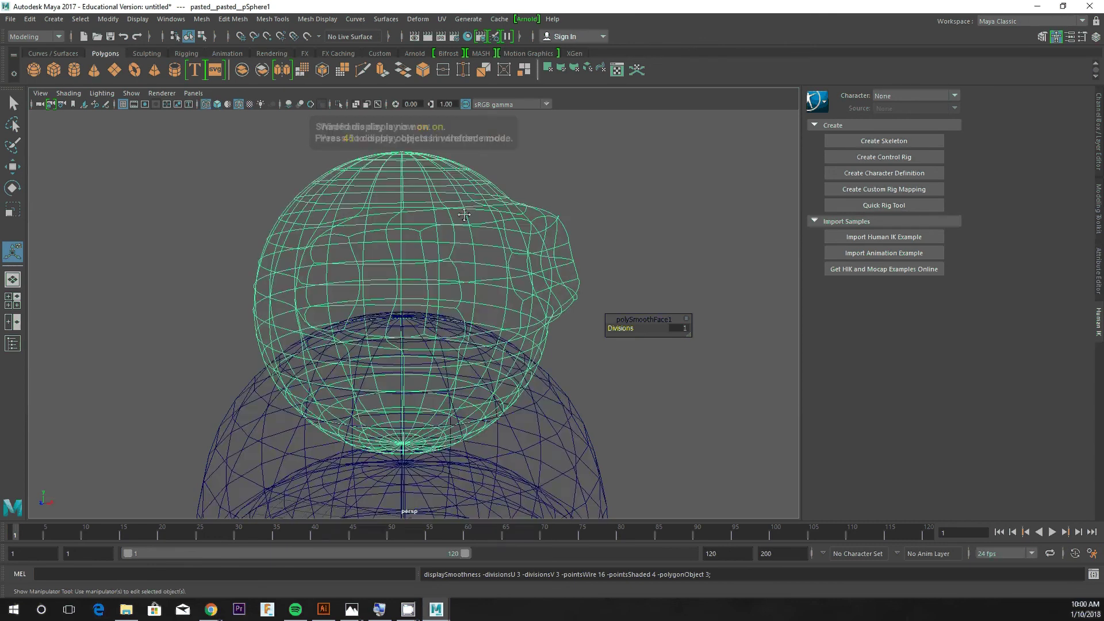
{"action": "key", "text": "5"}
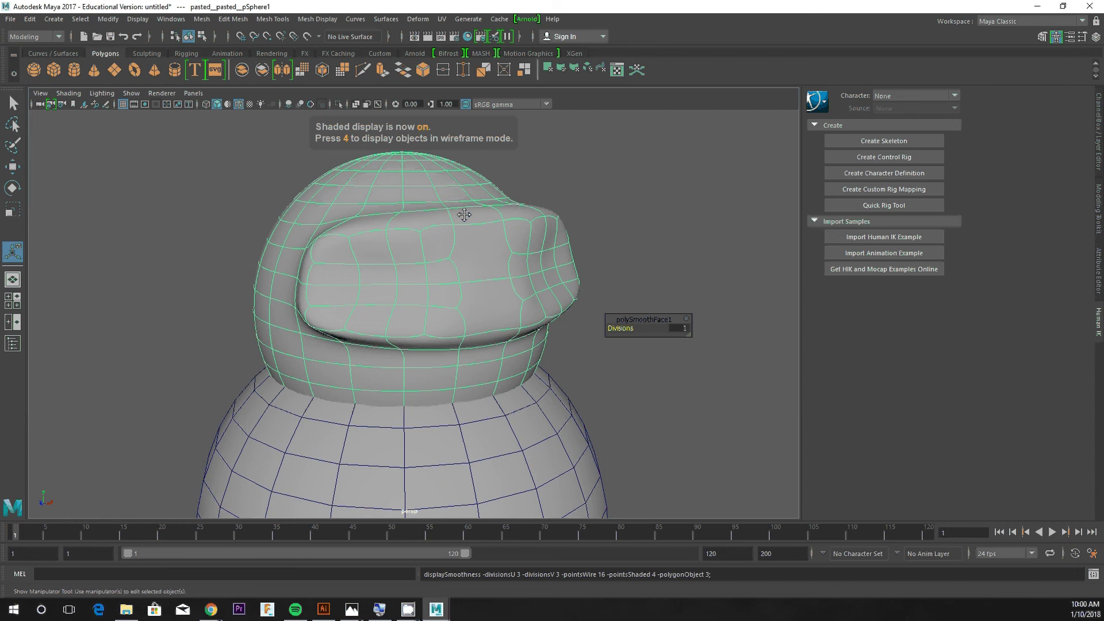
{"action": "key", "text": "4"}
{"action": "key", "text": "5"}
{"action": "key", "text": "4"}
{"action": "key", "text": "5"}
- Compare the head's unsmoothed display, smooth preview and wireframe once more, and view the shaded smooth preview from higher up
{"action": "key", "text": "1"}
{"action": "key", "text": "3"}
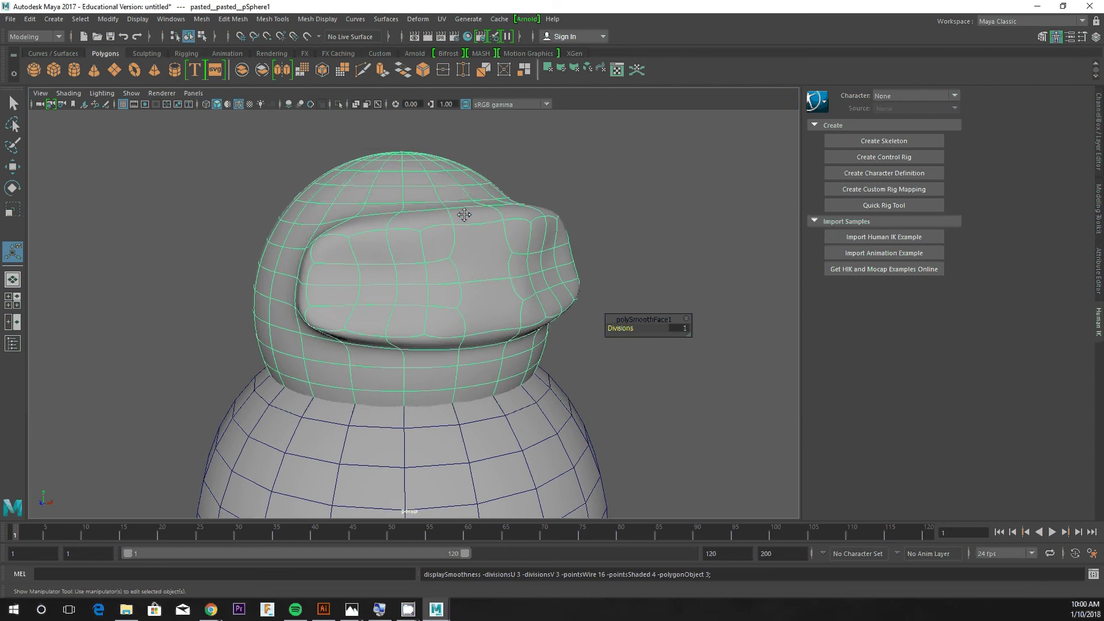
{"action": "key", "text": "4"}
{"action": "key", "text": "5"}
{"action": "left_click_drag", "start_coordinate": [302, 245], "coordinate": [313, 266], "text": "alt"}
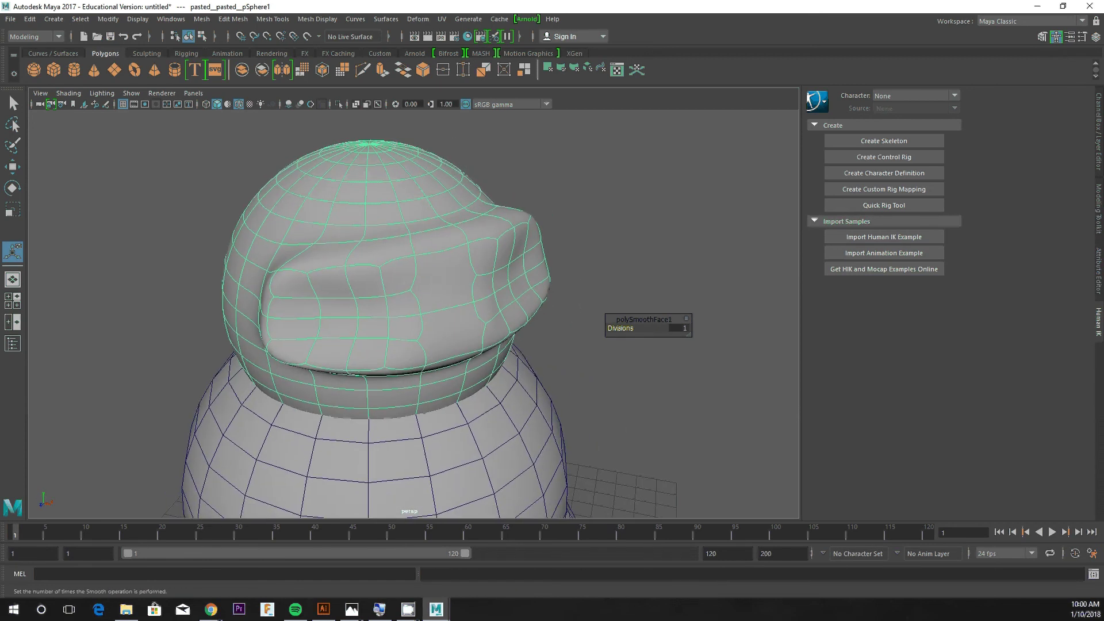